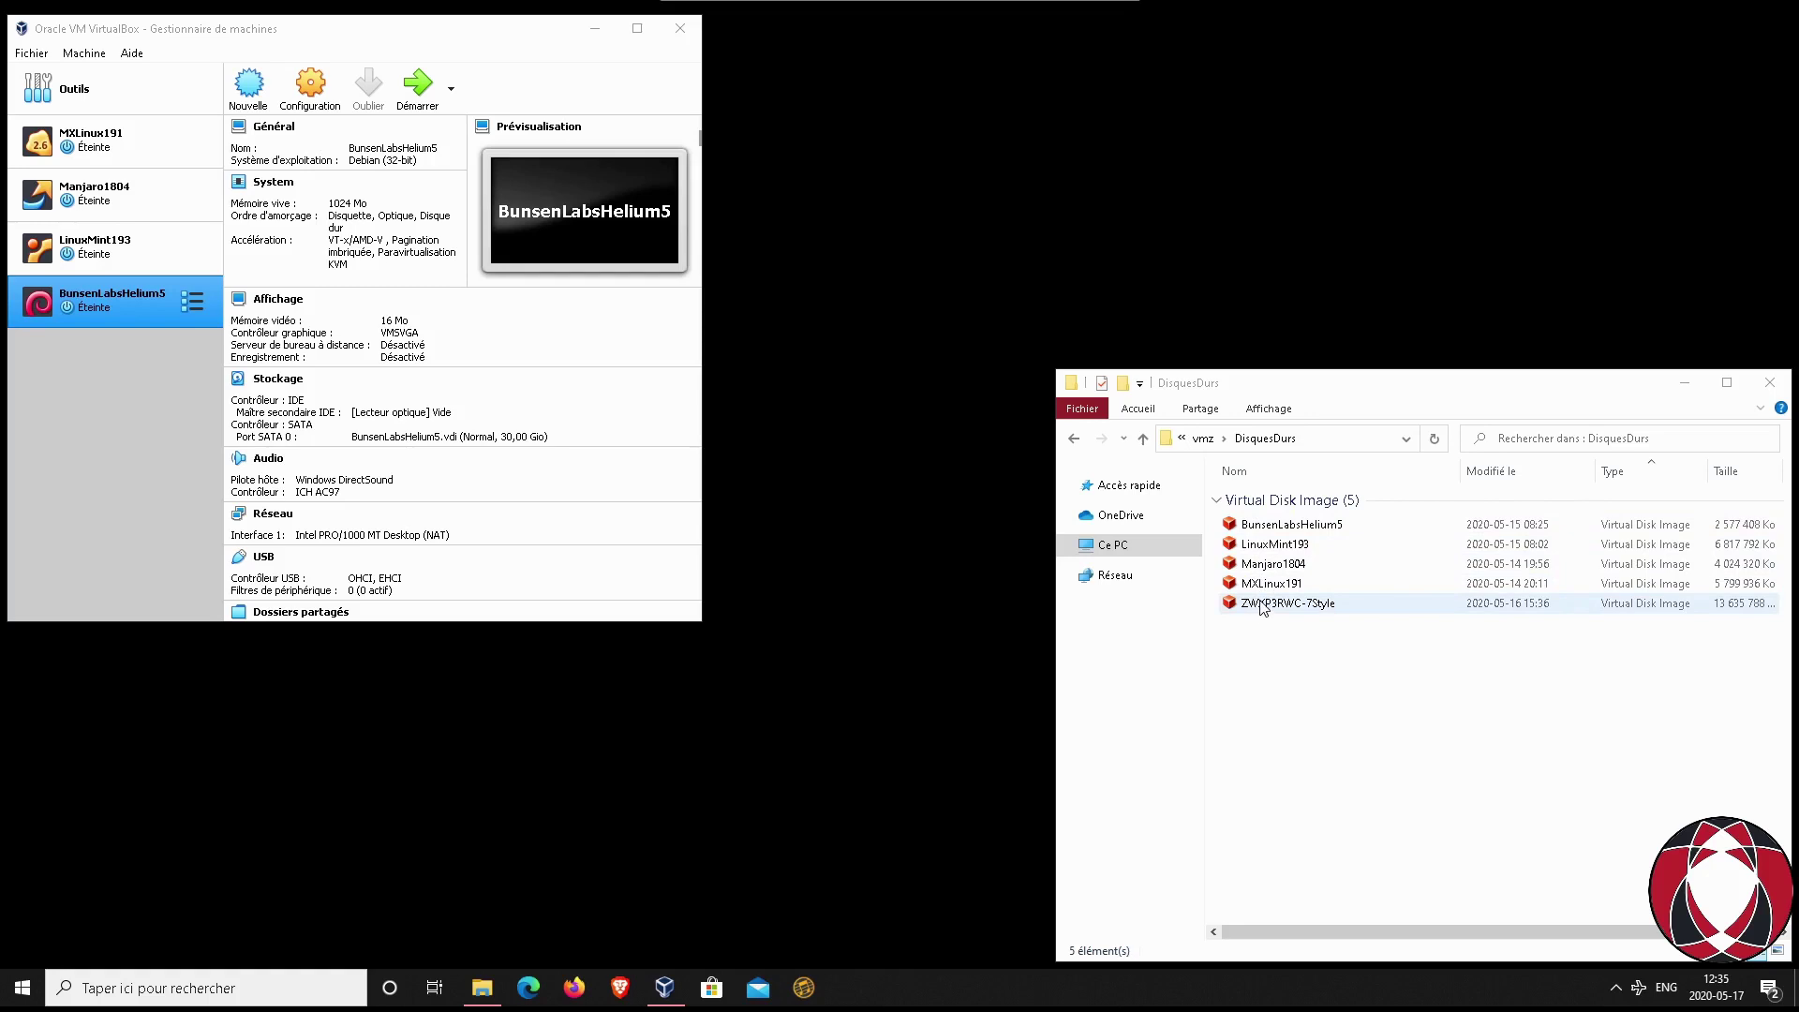
- Inspect the ZWXP3RWC-7Style virtual disk image in the DisquesDurs folder
left_click(1262, 607)
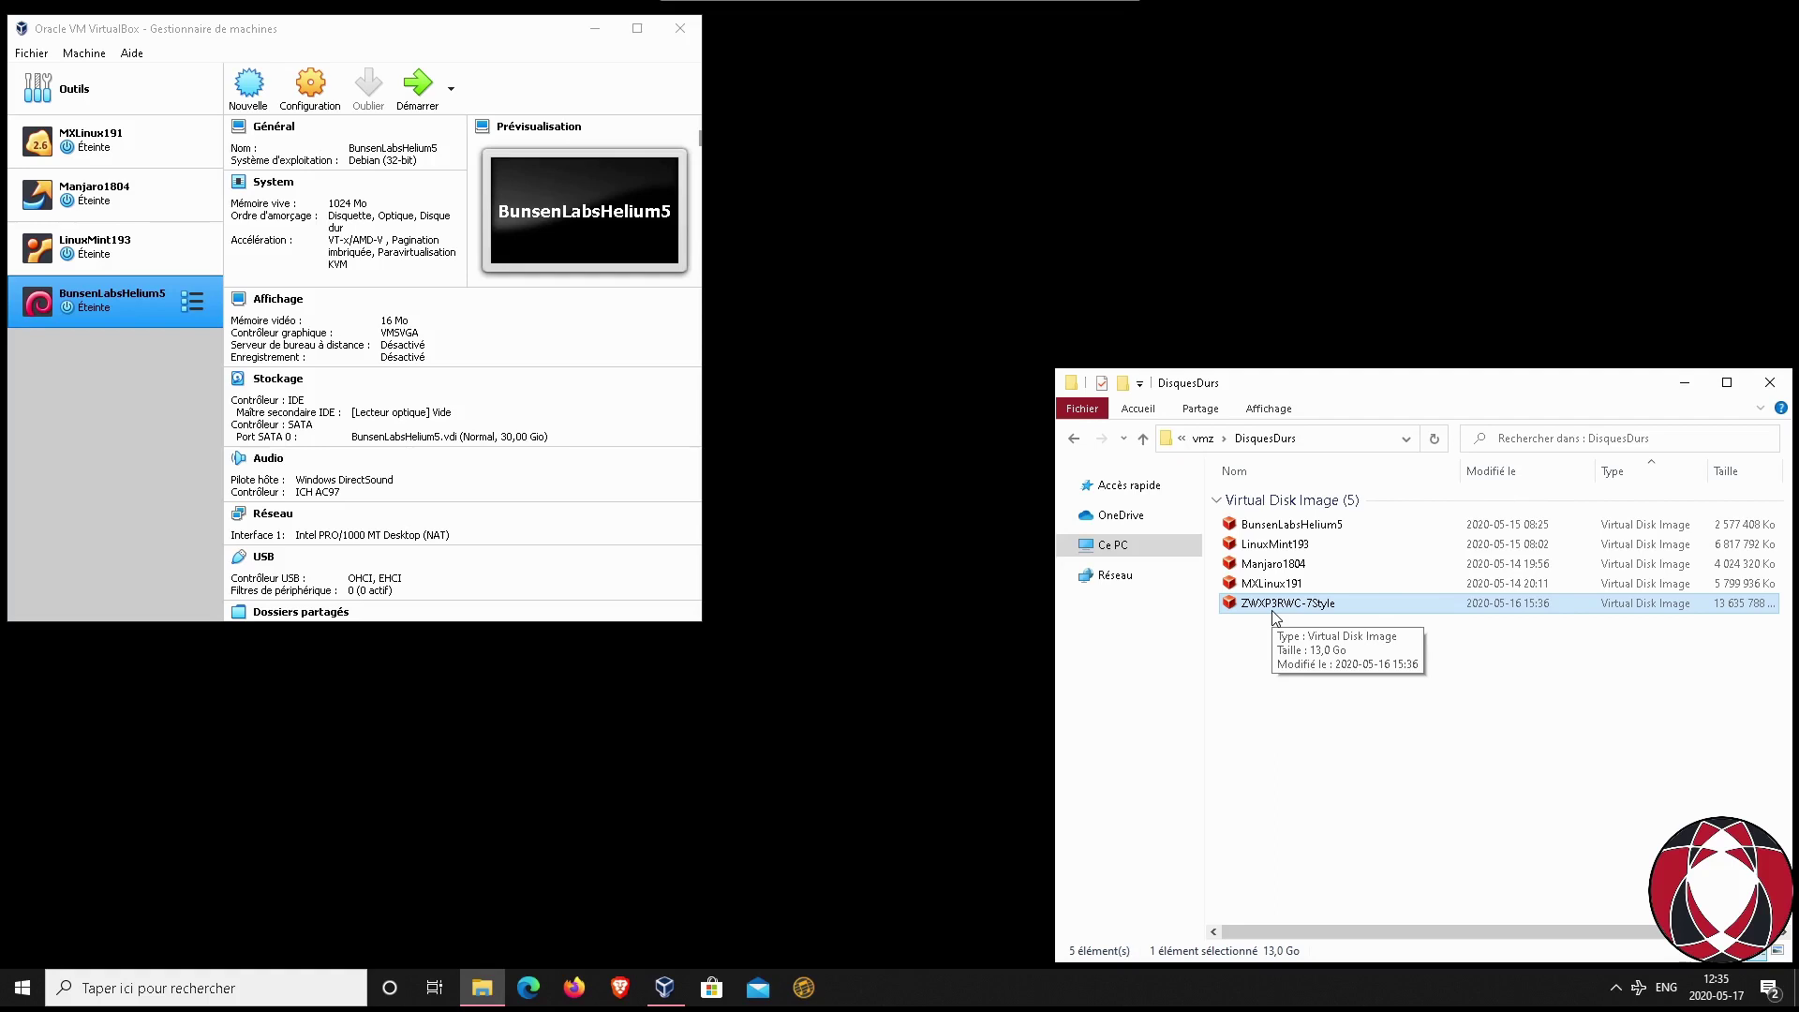
left_click(1266, 647)
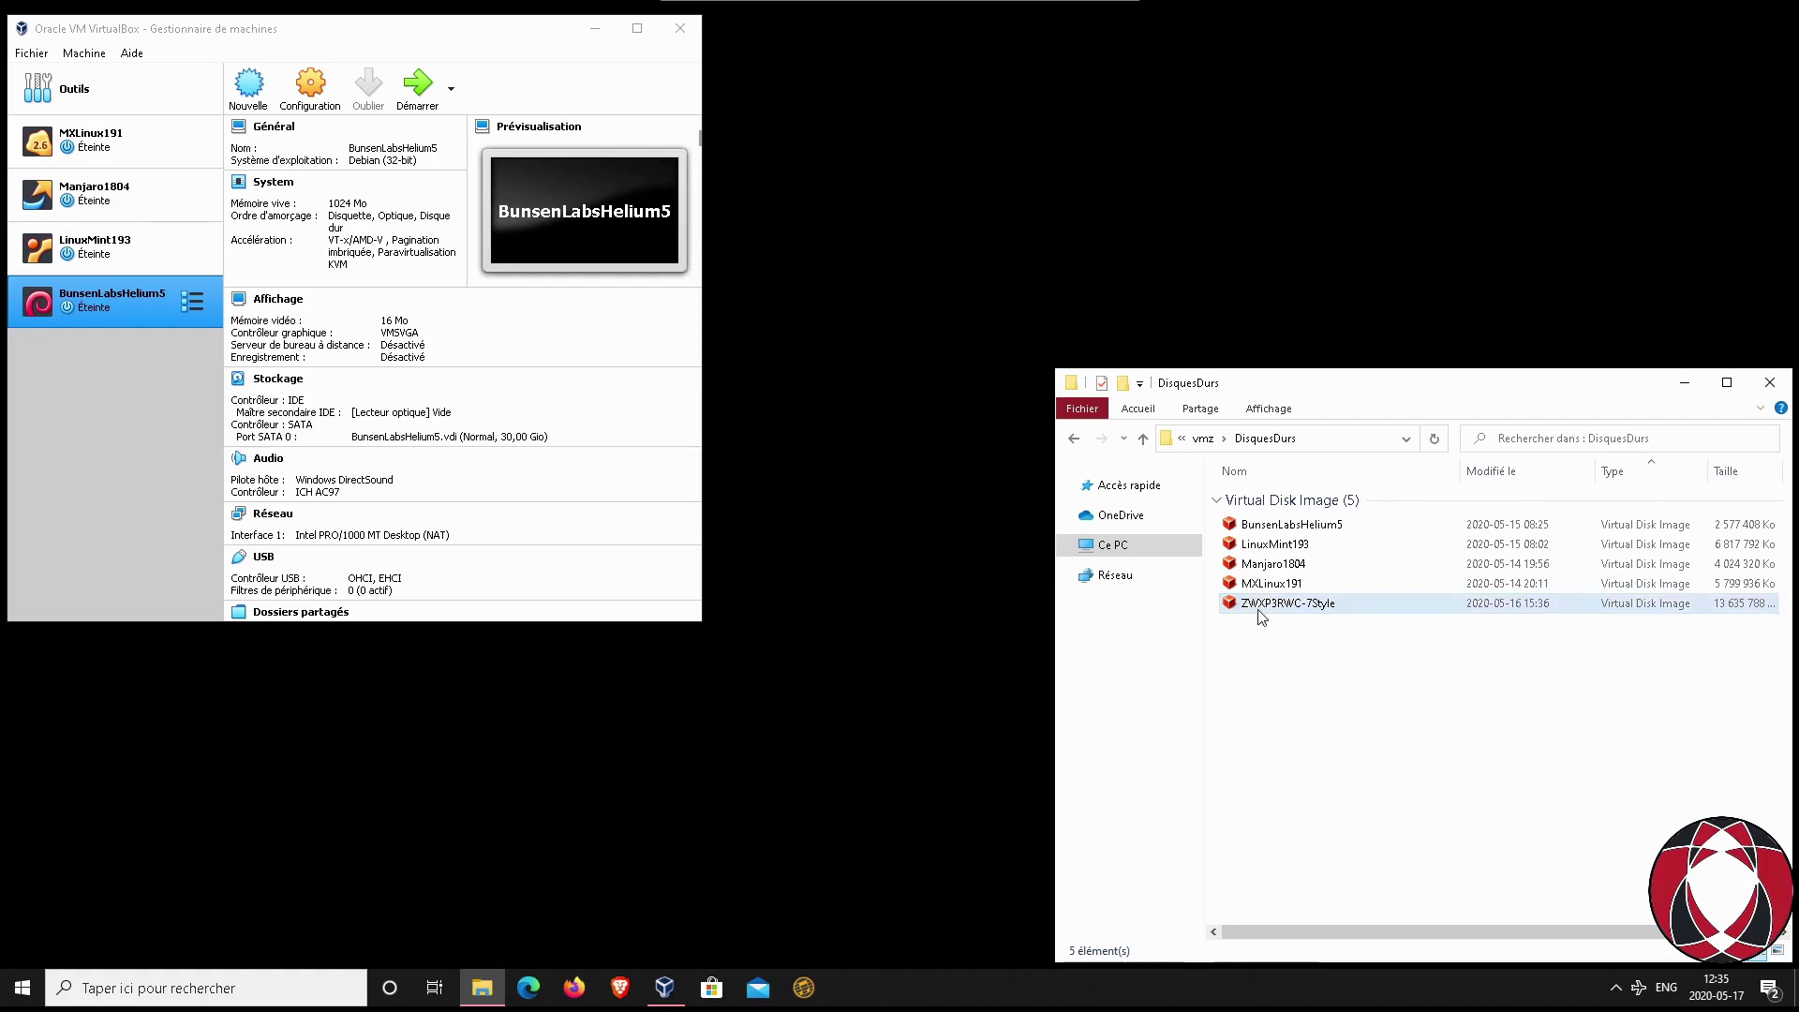
mouse_move(1261, 618)
left_click(1261, 609)
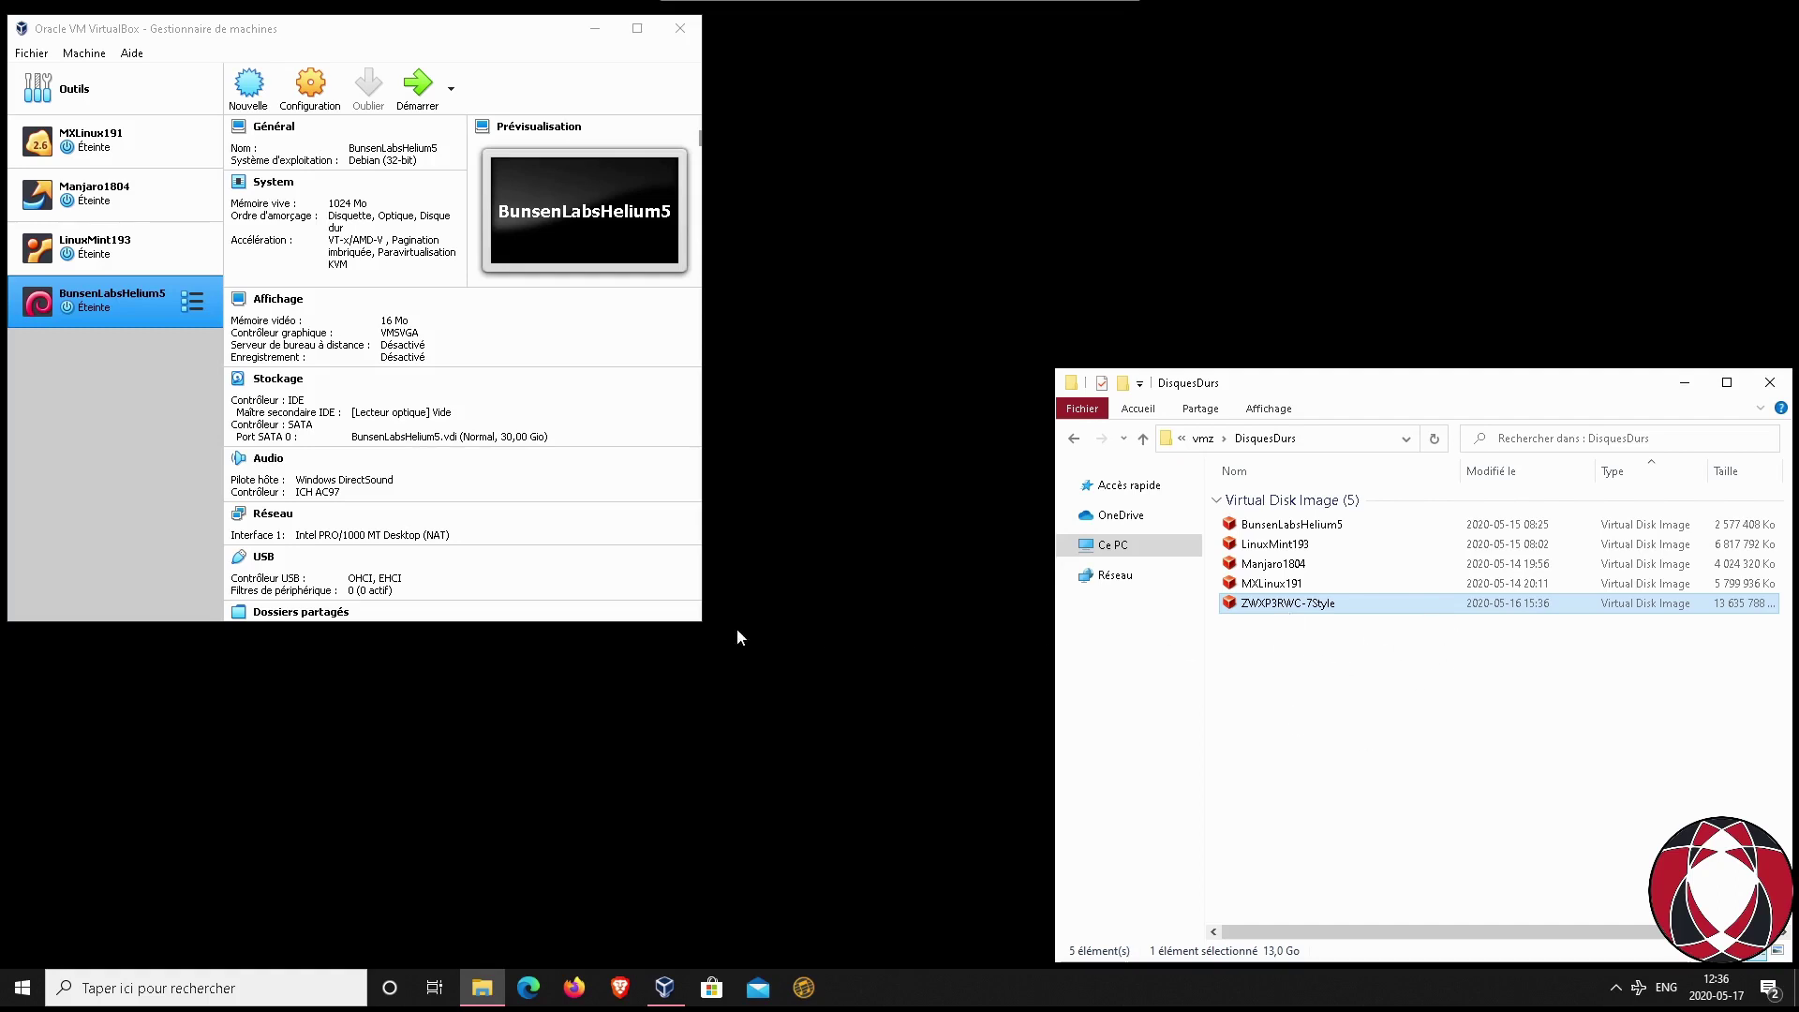
left_click(848, 590)
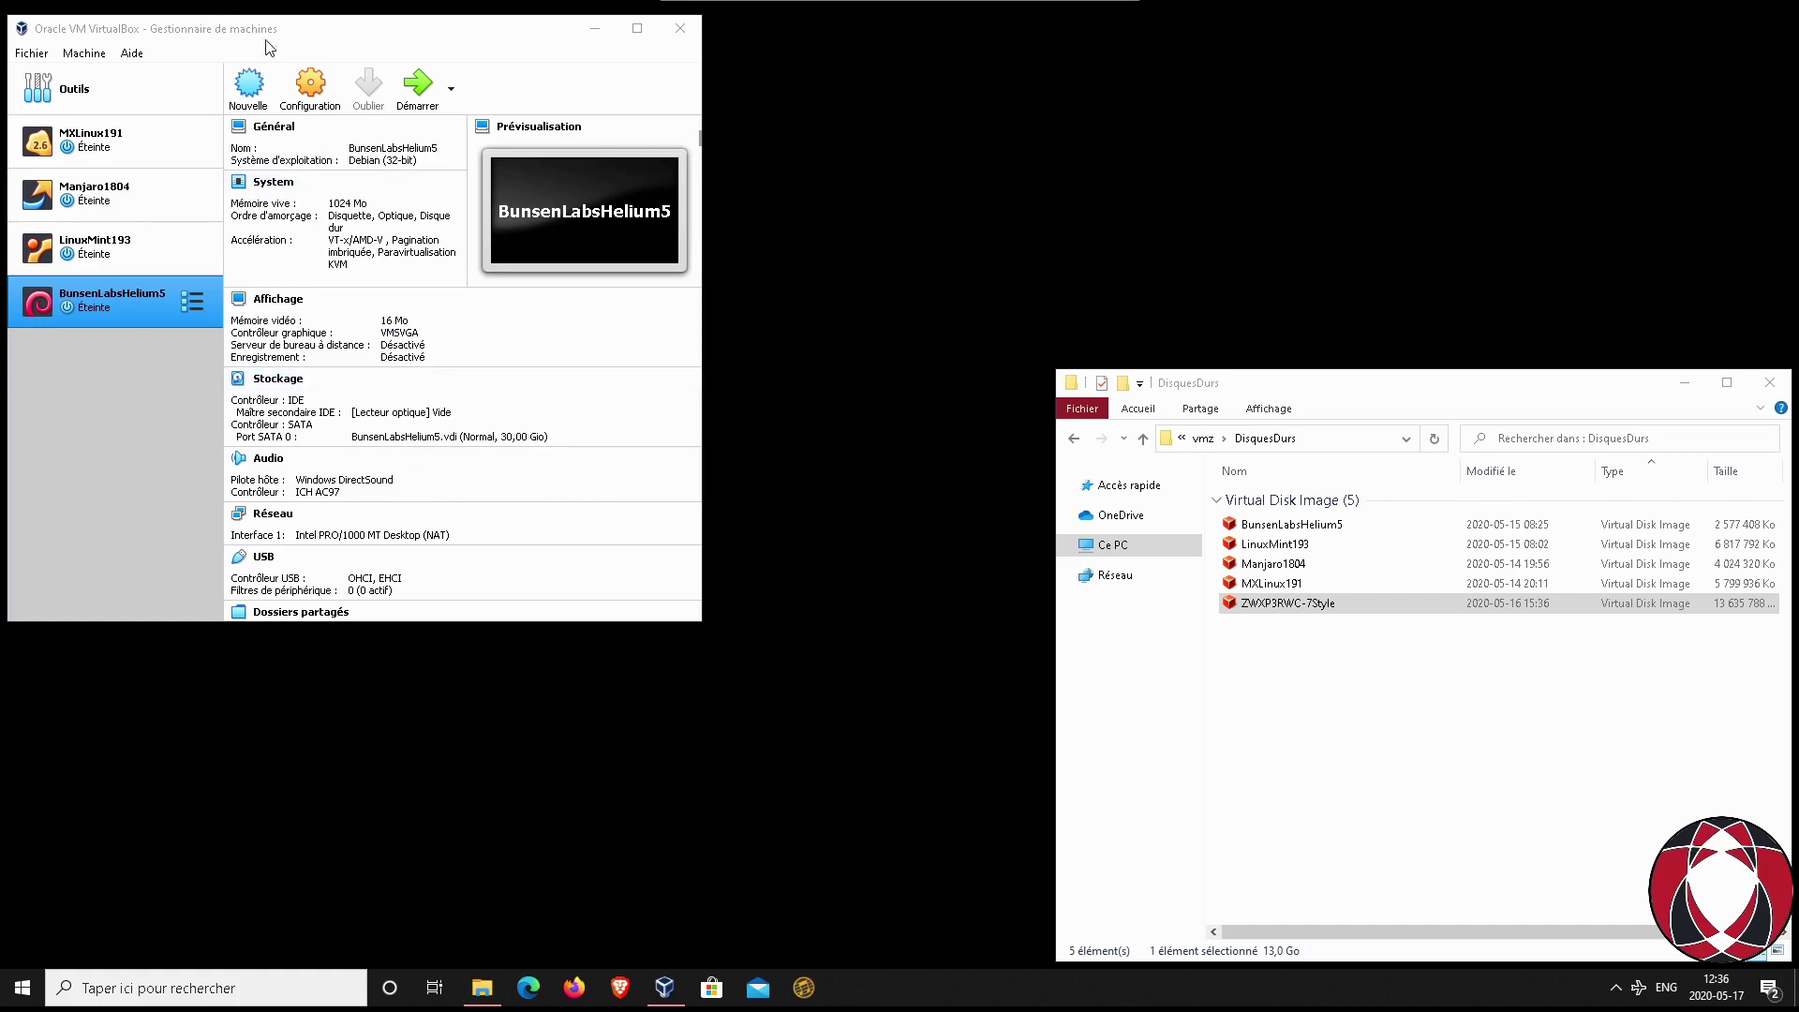
- Begin creating a new virtual machine named WindowsXP and continue to its memory settings
left_click(261, 95)
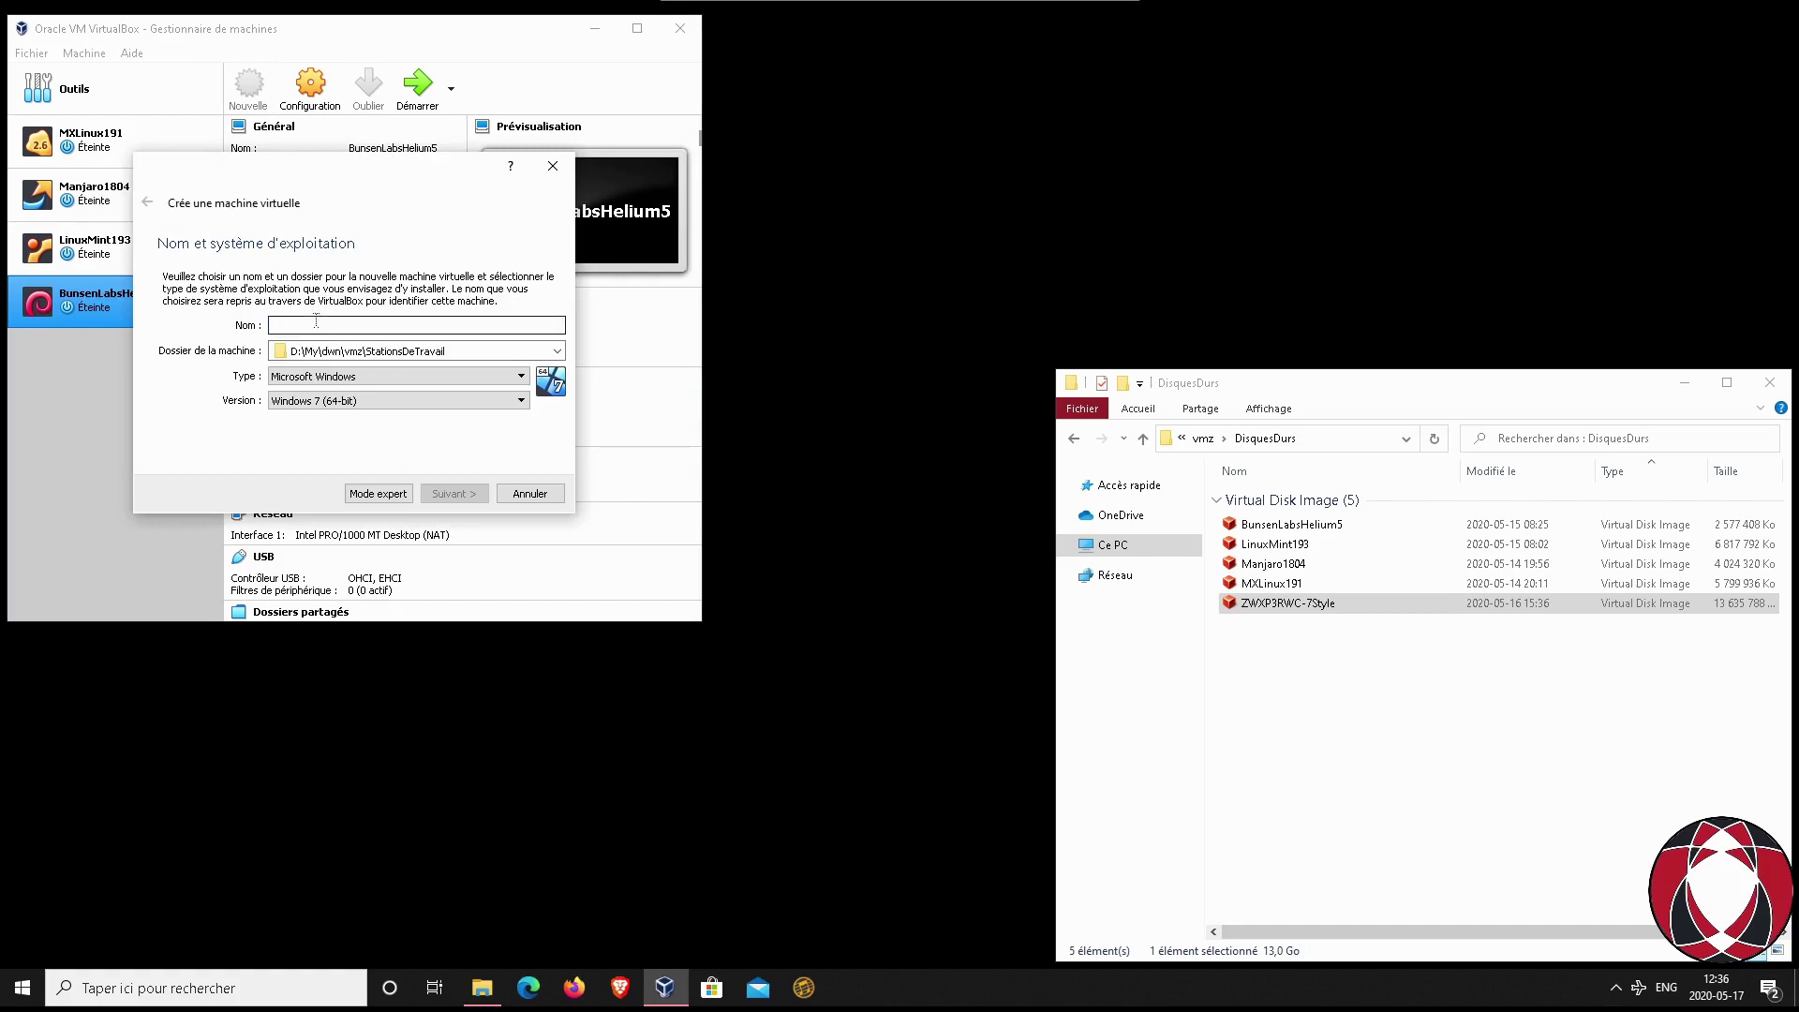
type("WindowsXP")
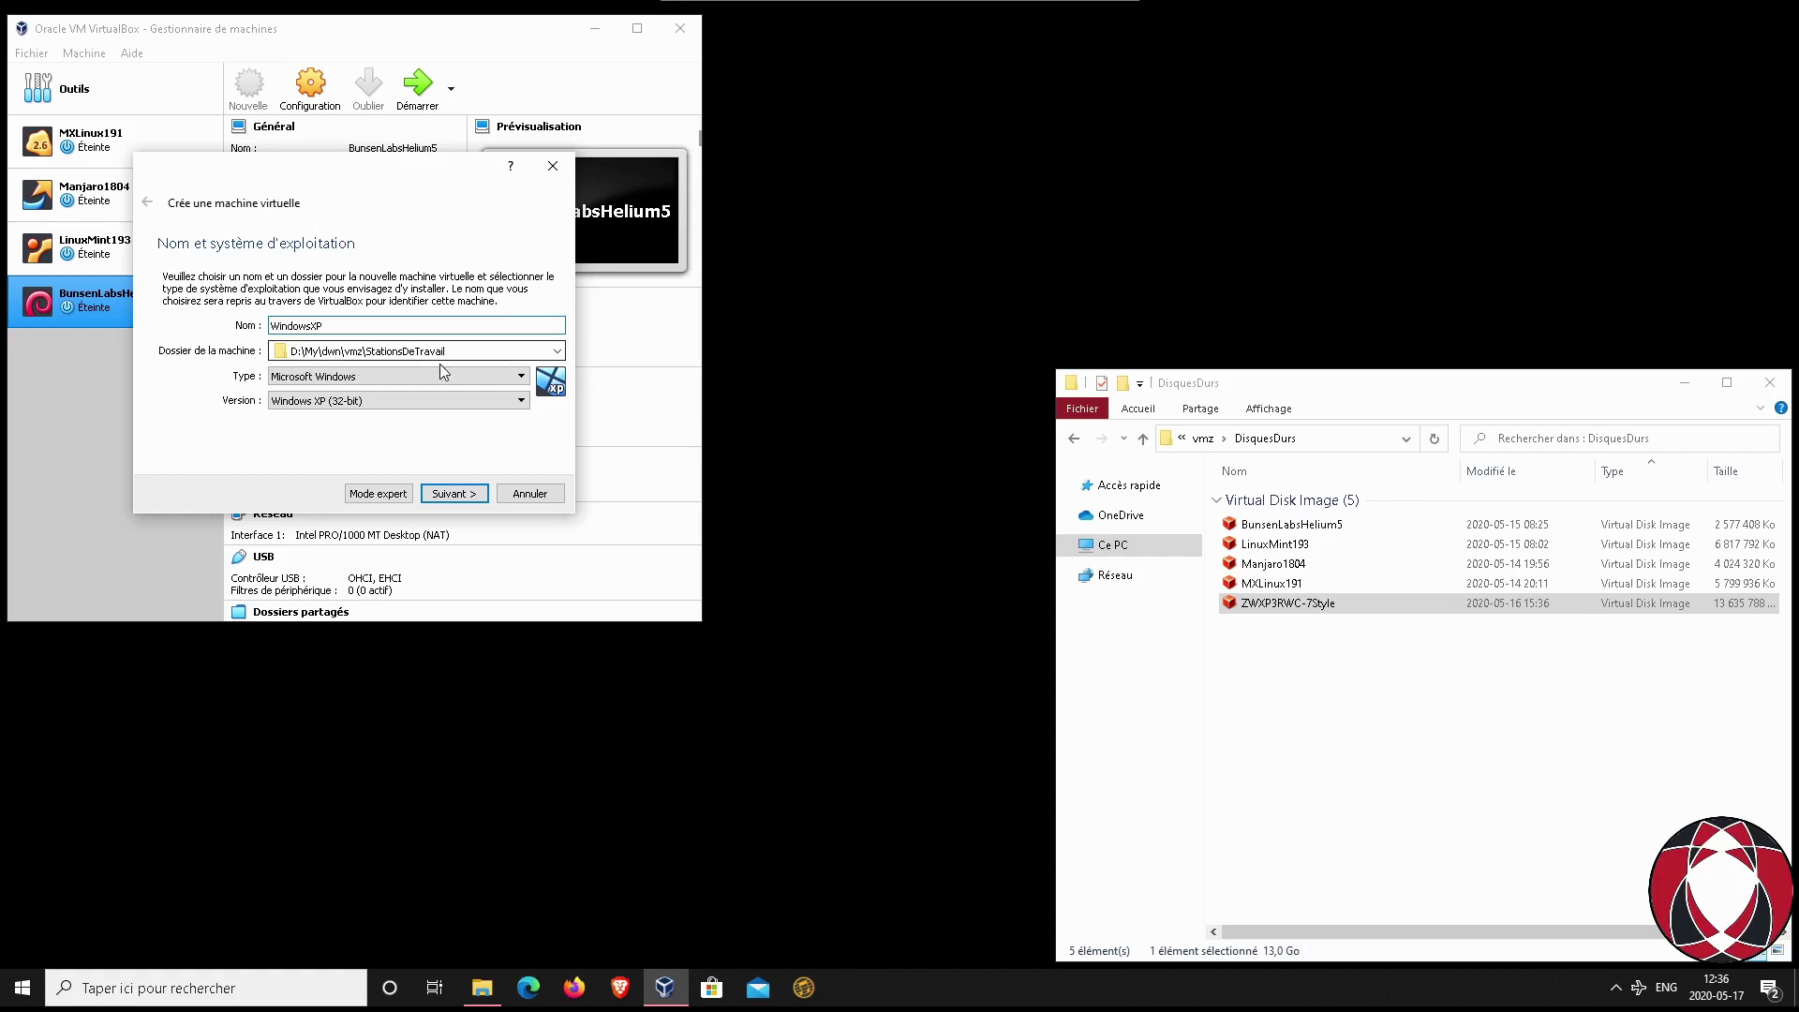
left_click(449, 498)
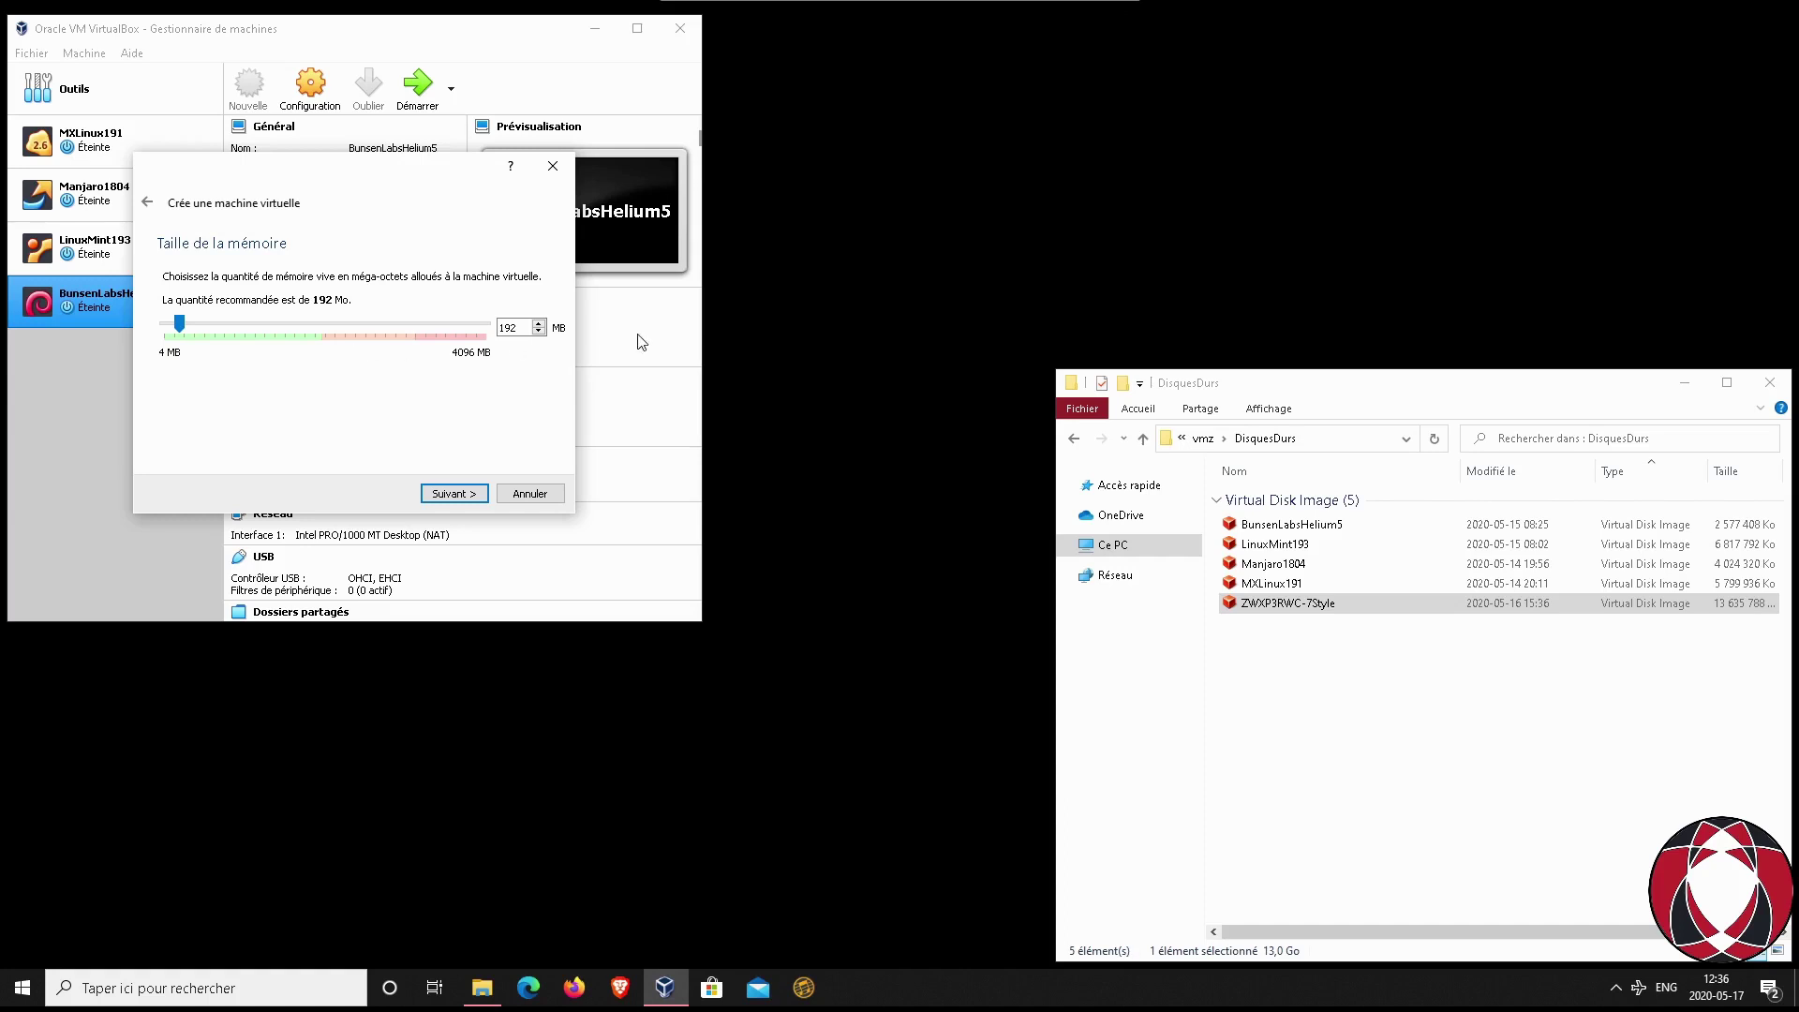
- Set the new machine's memory size to 512 MB and continue to the hard disk options
left_click_drag(527, 328, 499, 328)
type("512")
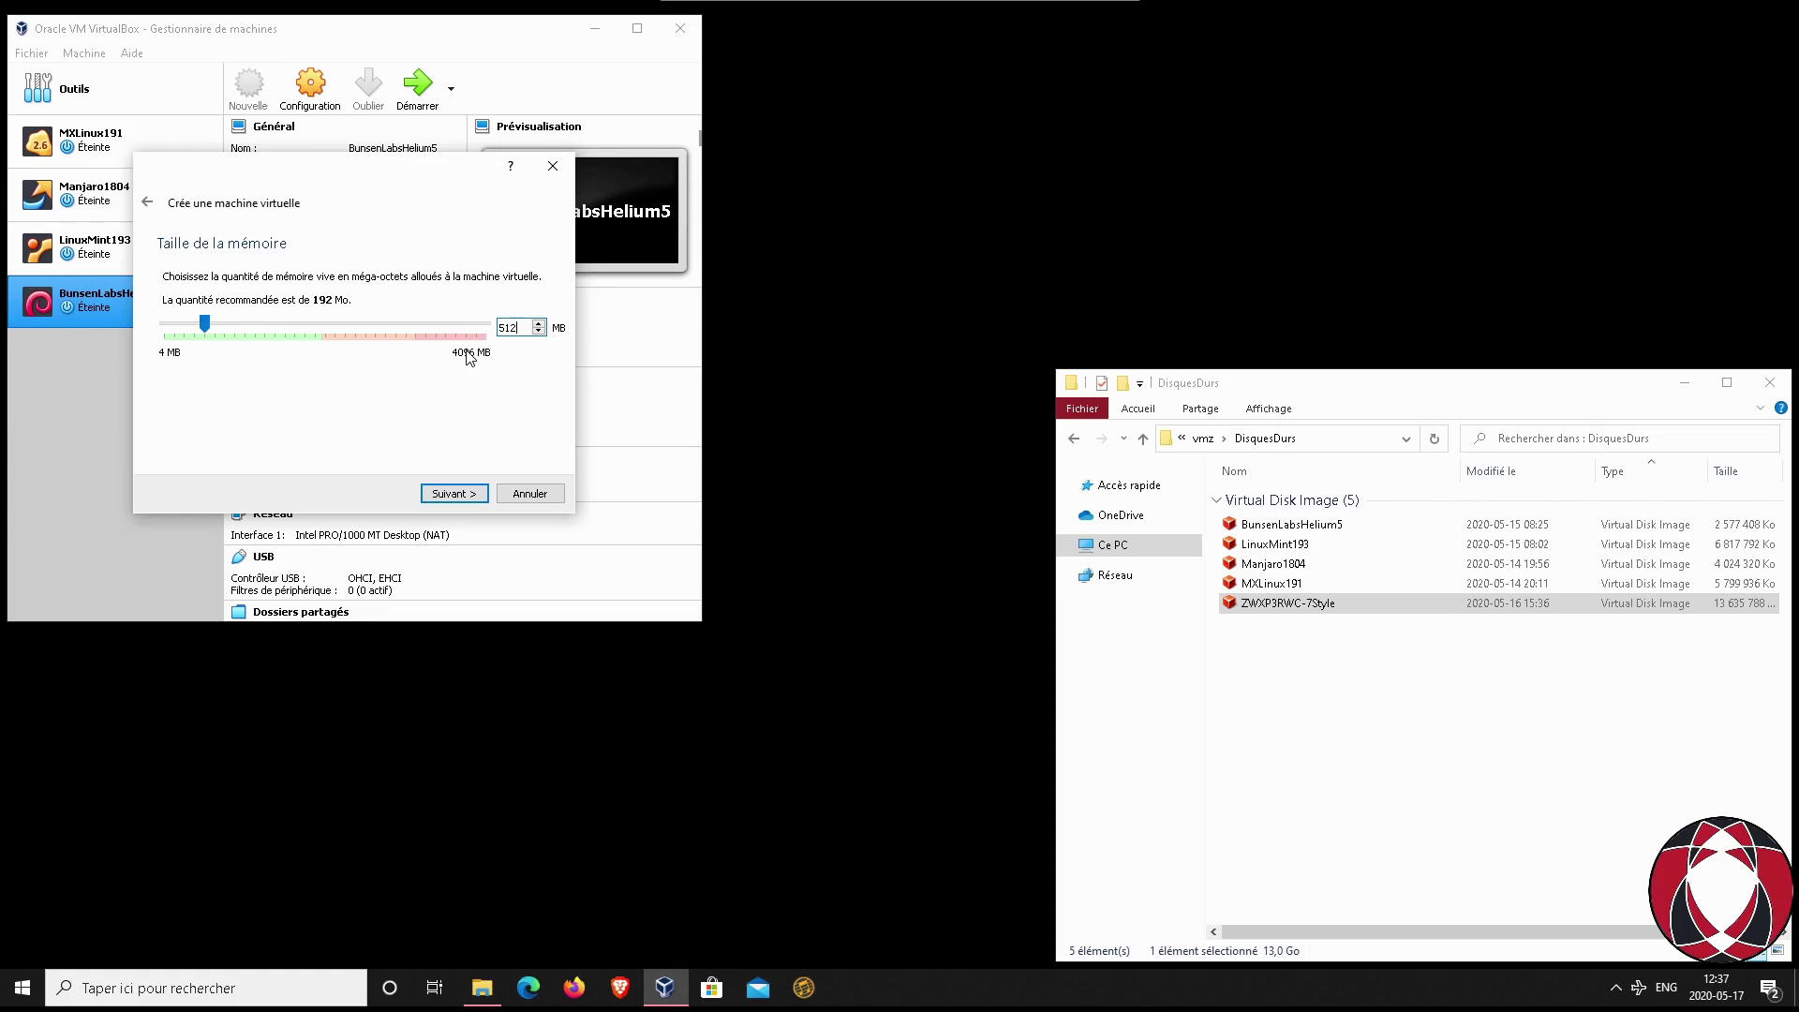
left_click(453, 493)
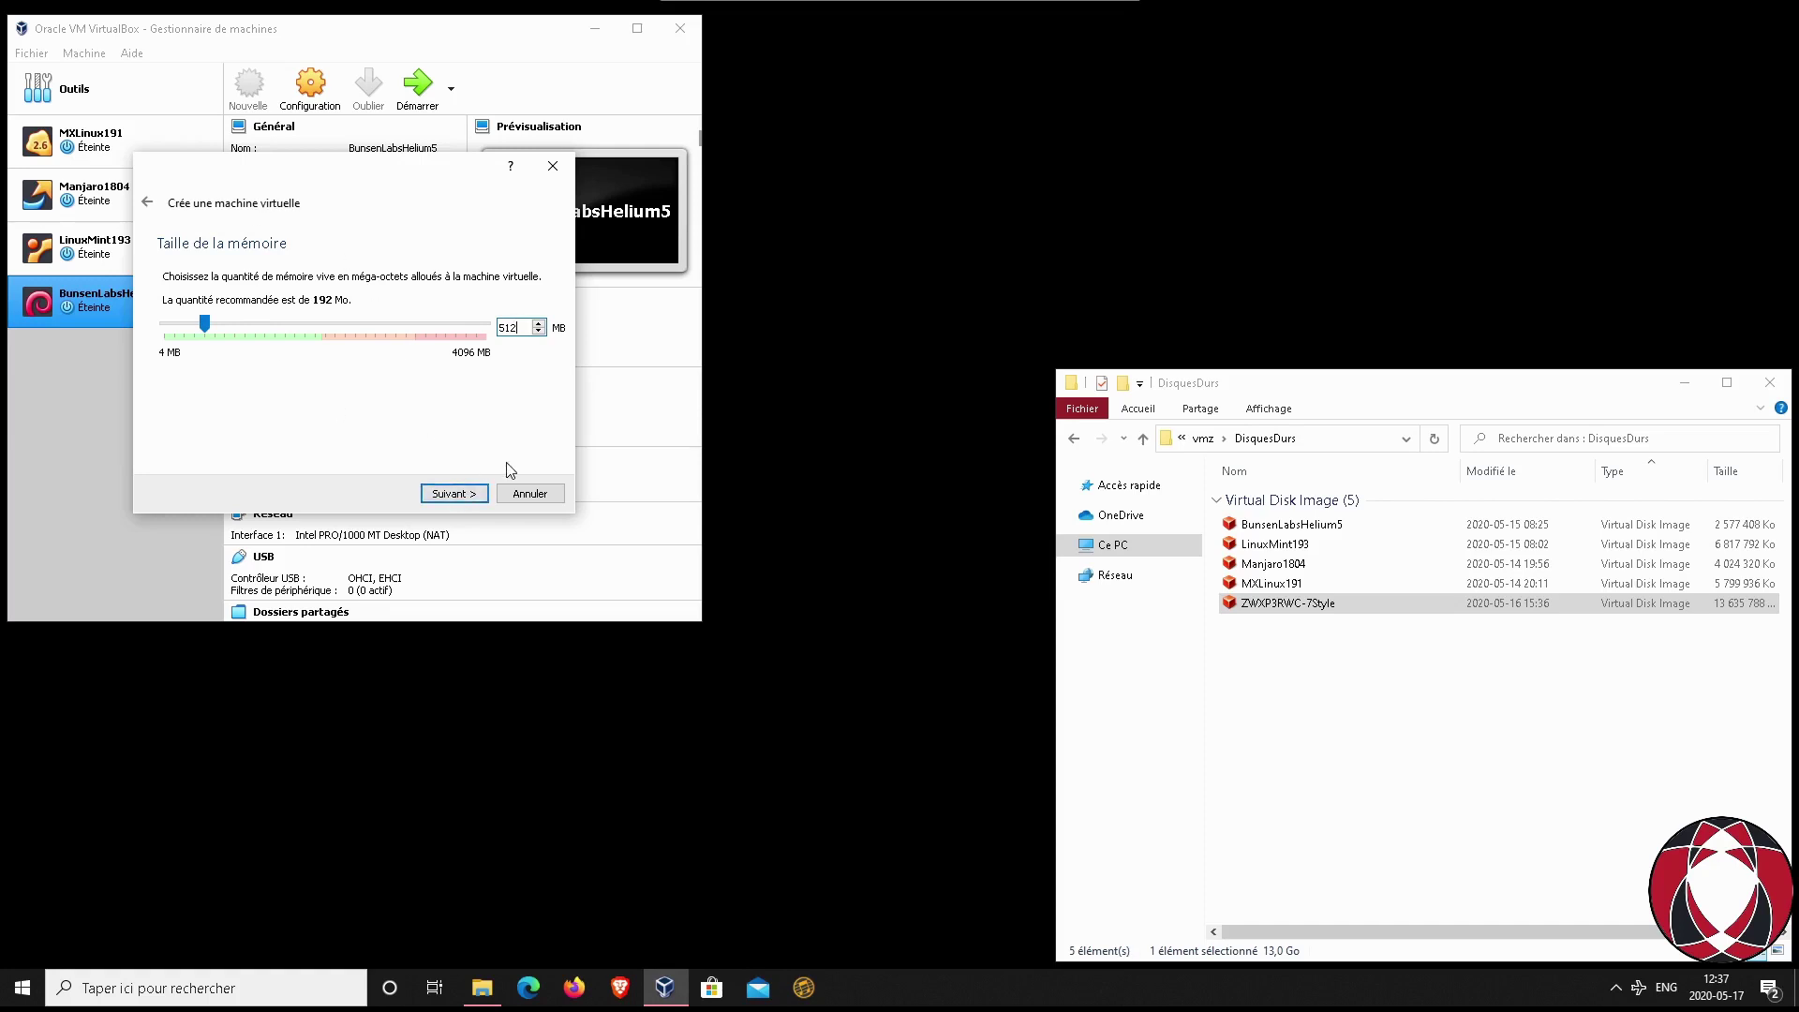
left_click(464, 494)
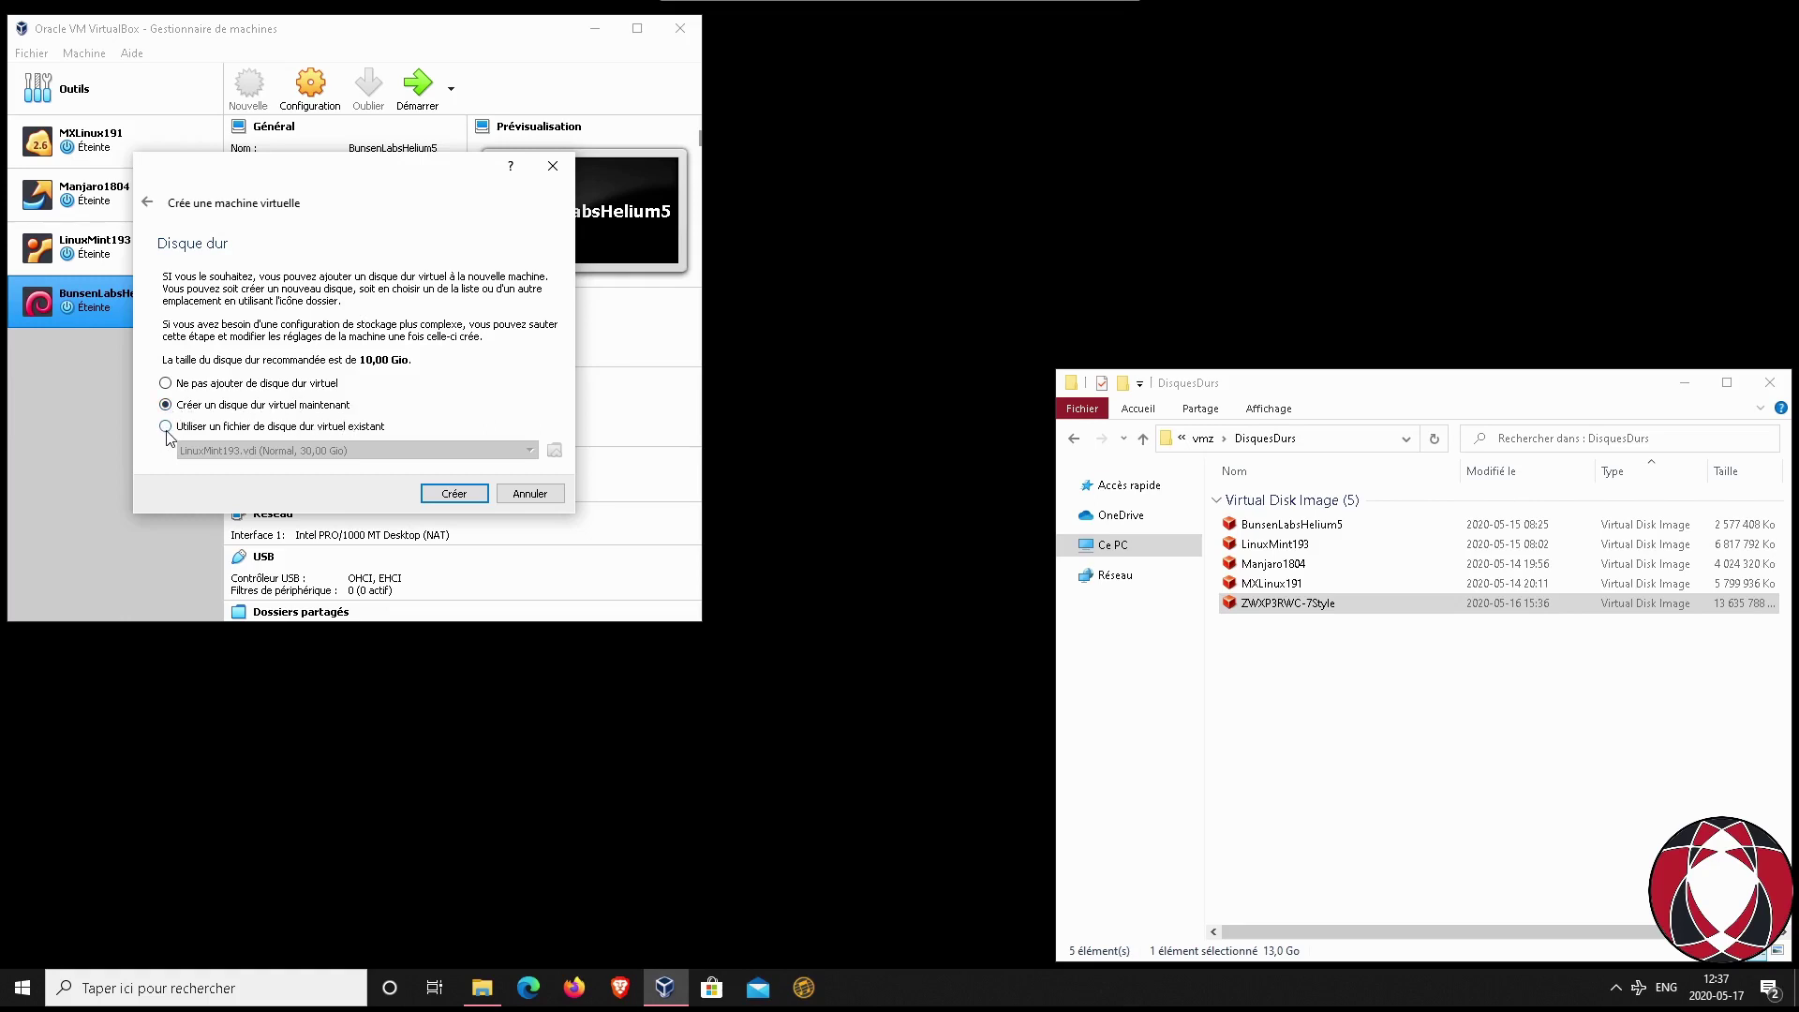
- Opt for an existing virtual hard disk file and add ZWXP3RWC-7Style from vmz\DisquesDurs to the available disks
left_click(1284, 606)
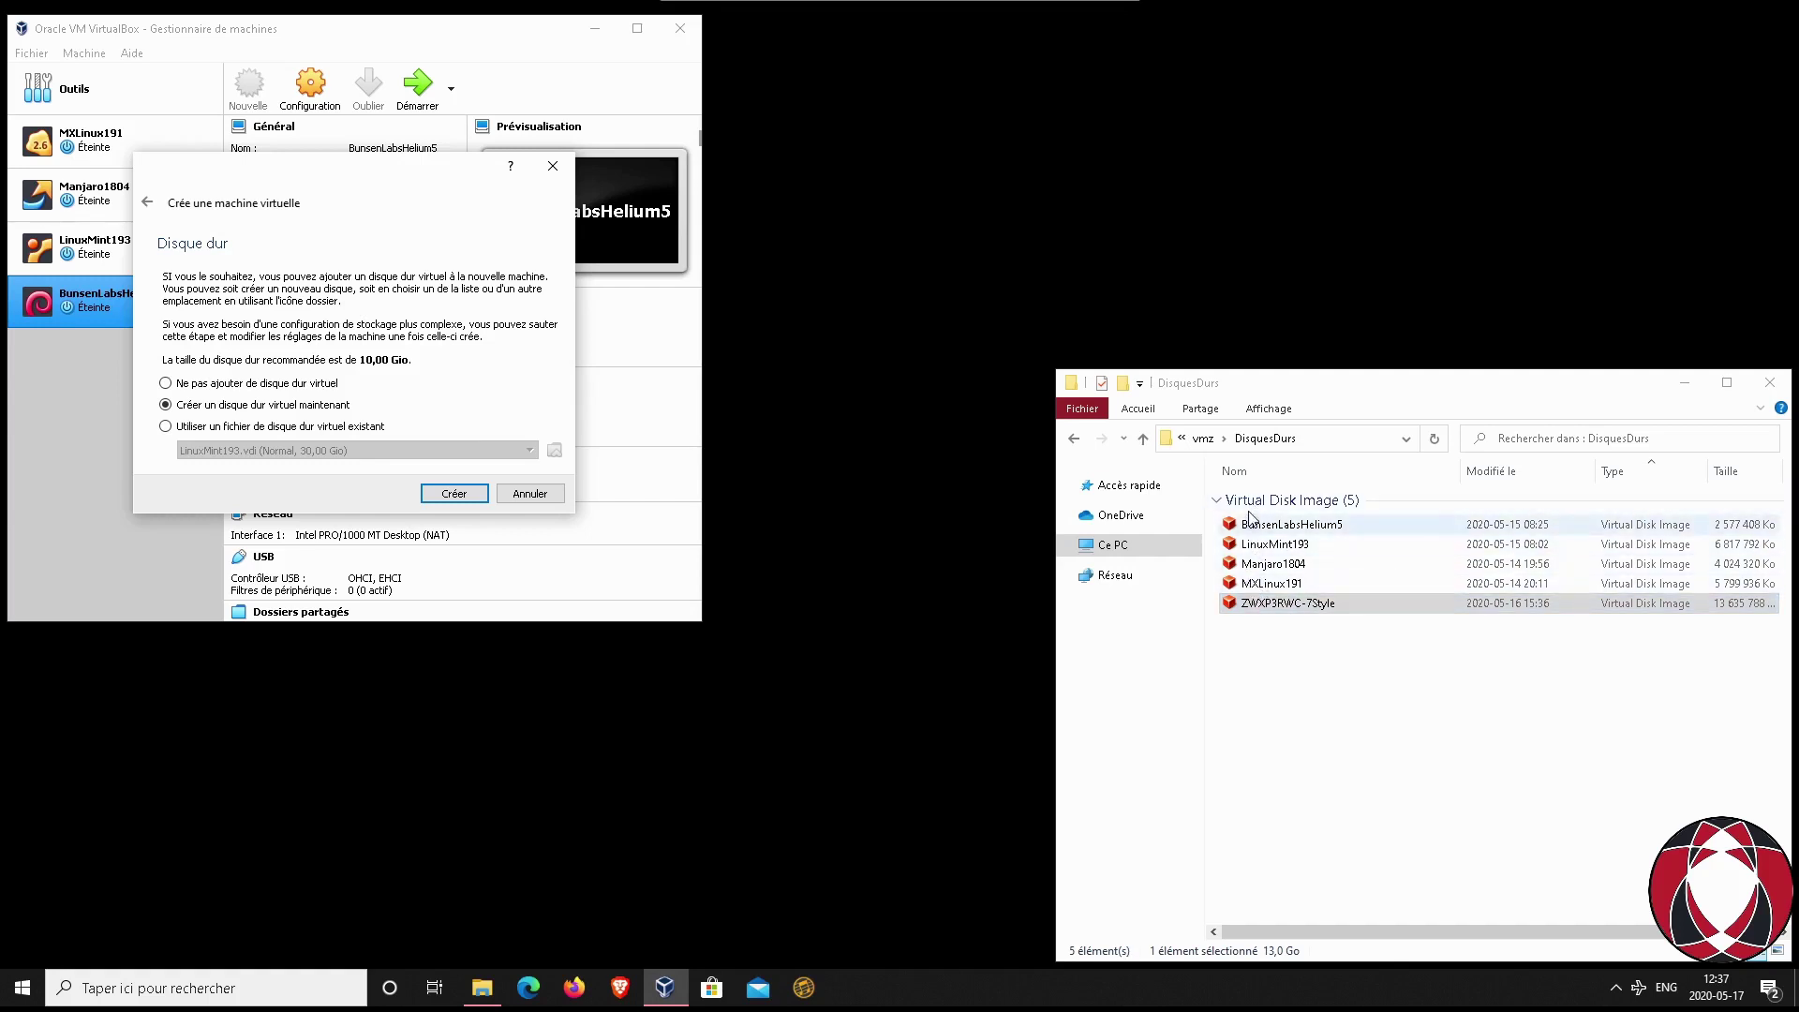
left_click(165, 428)
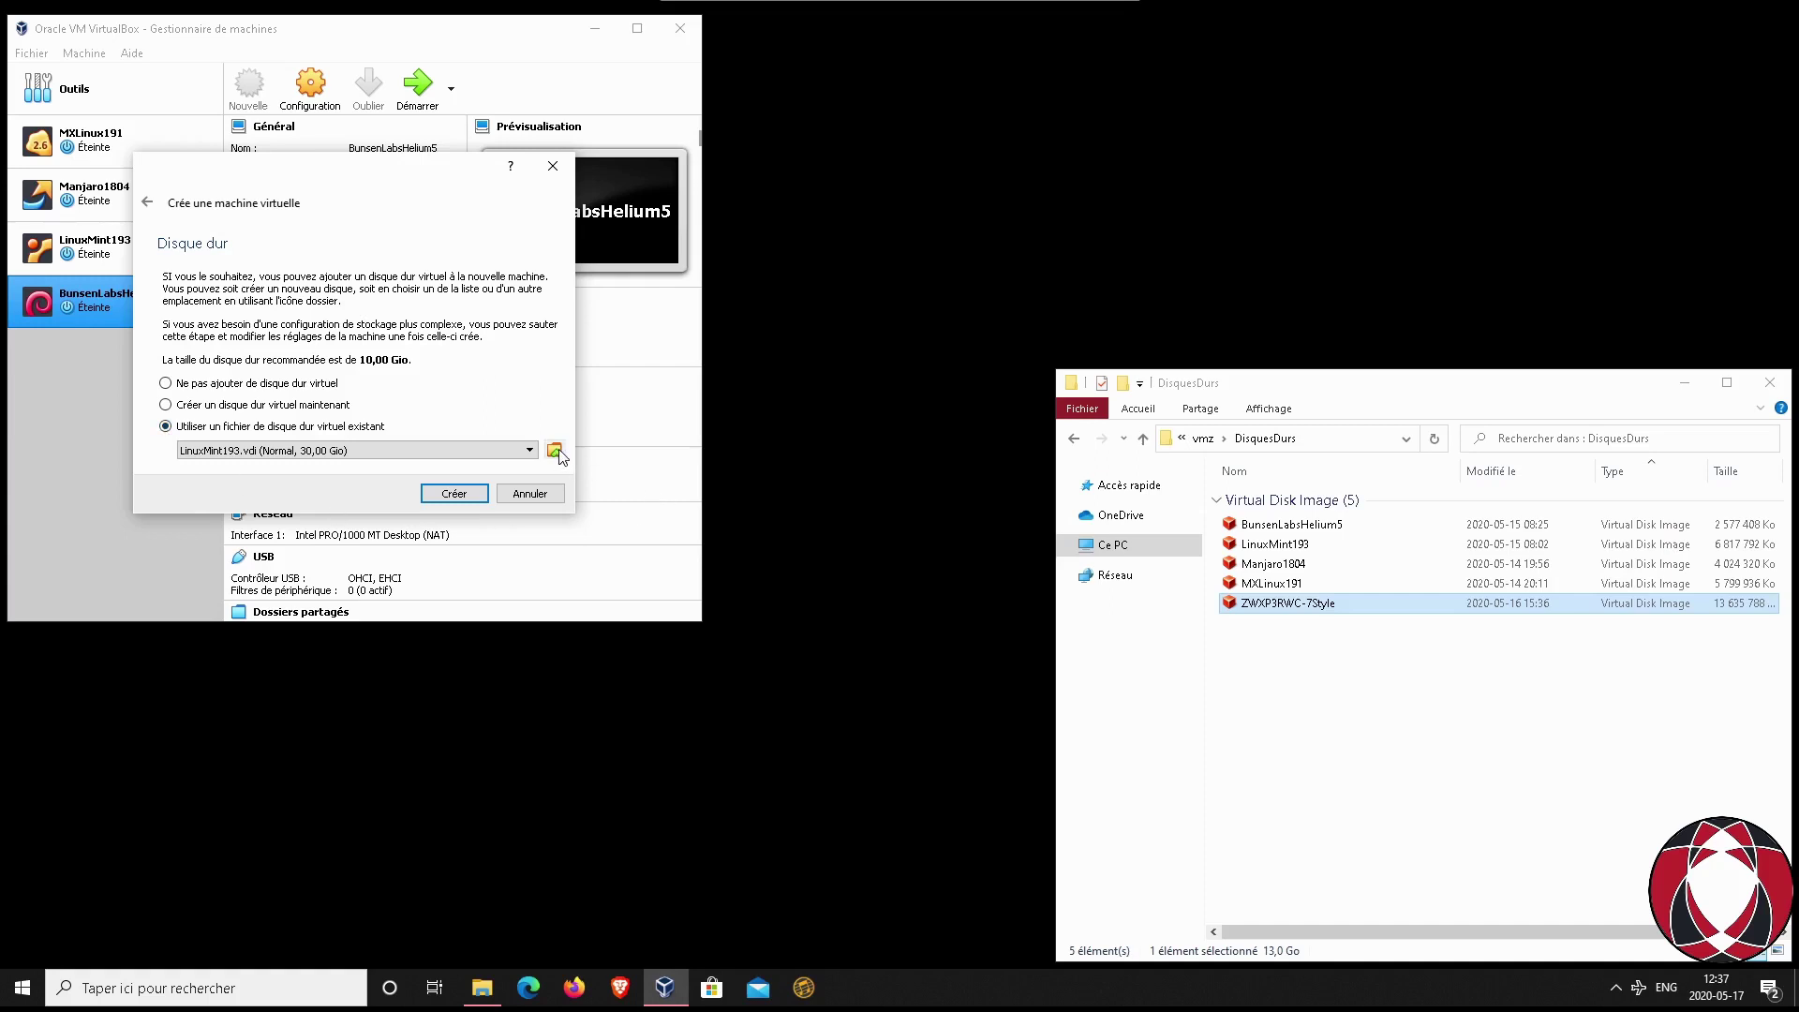
left_click(555, 451)
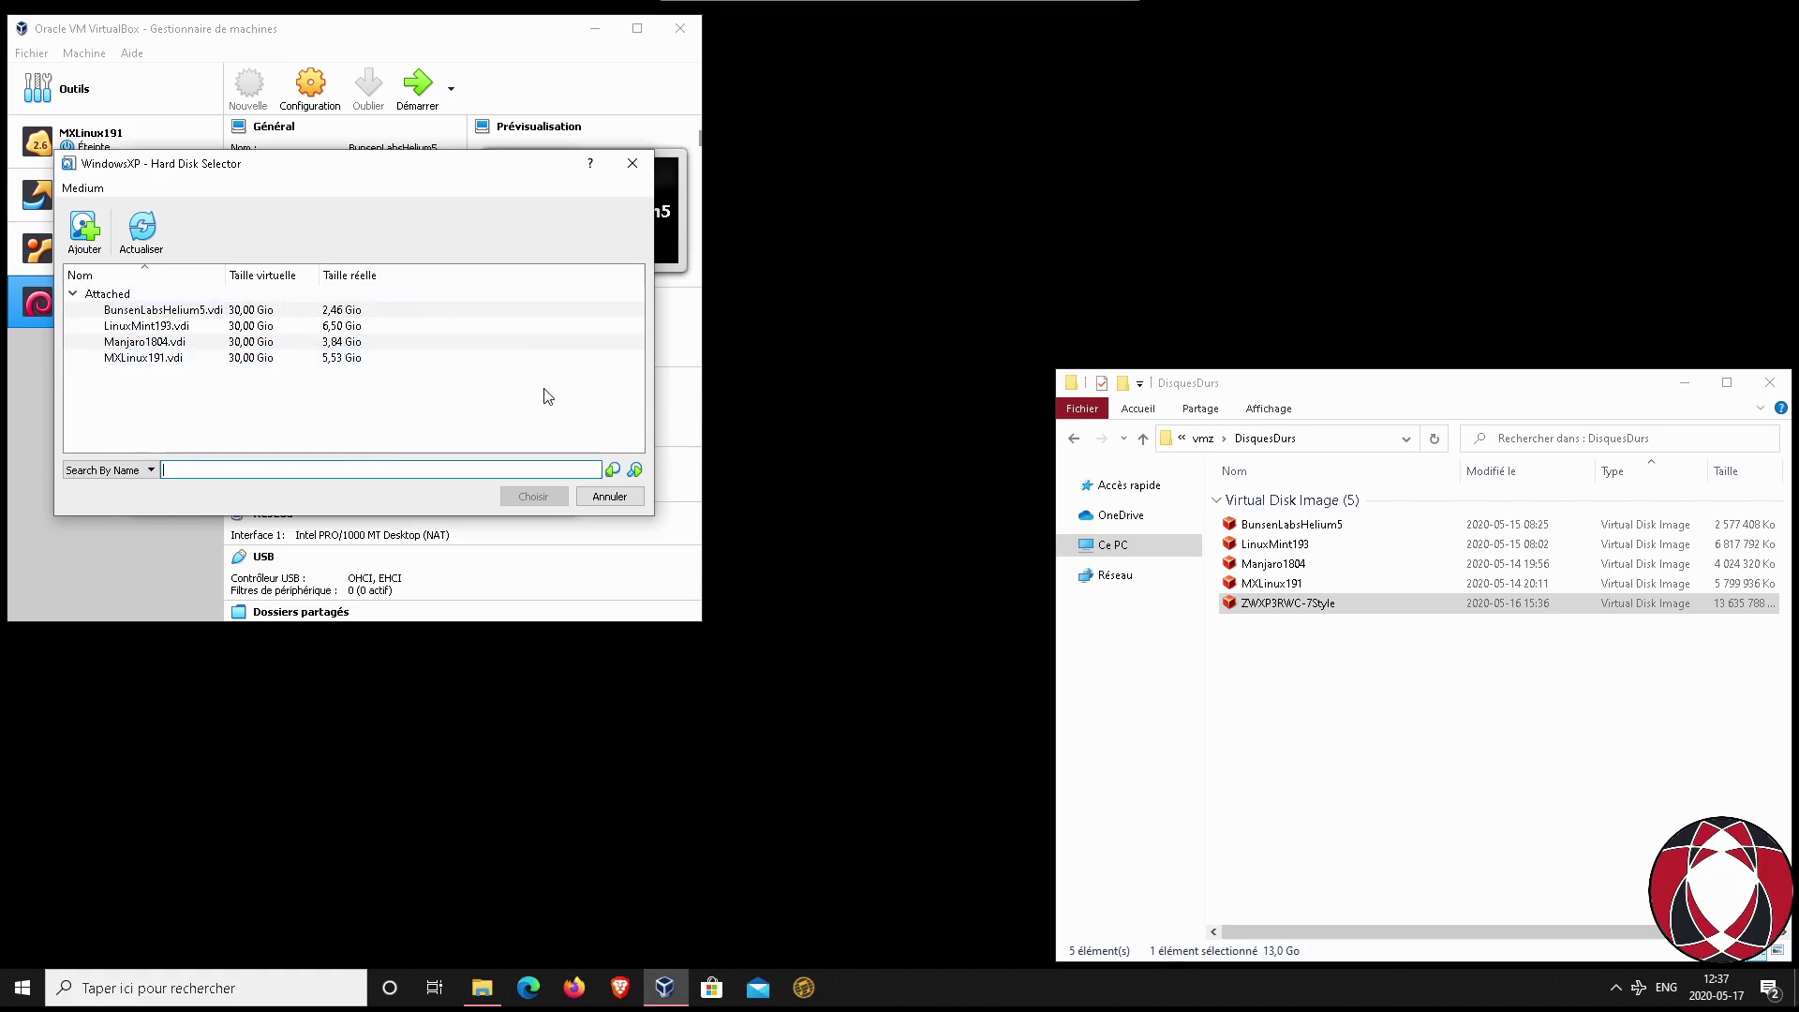
left_click(84, 230)
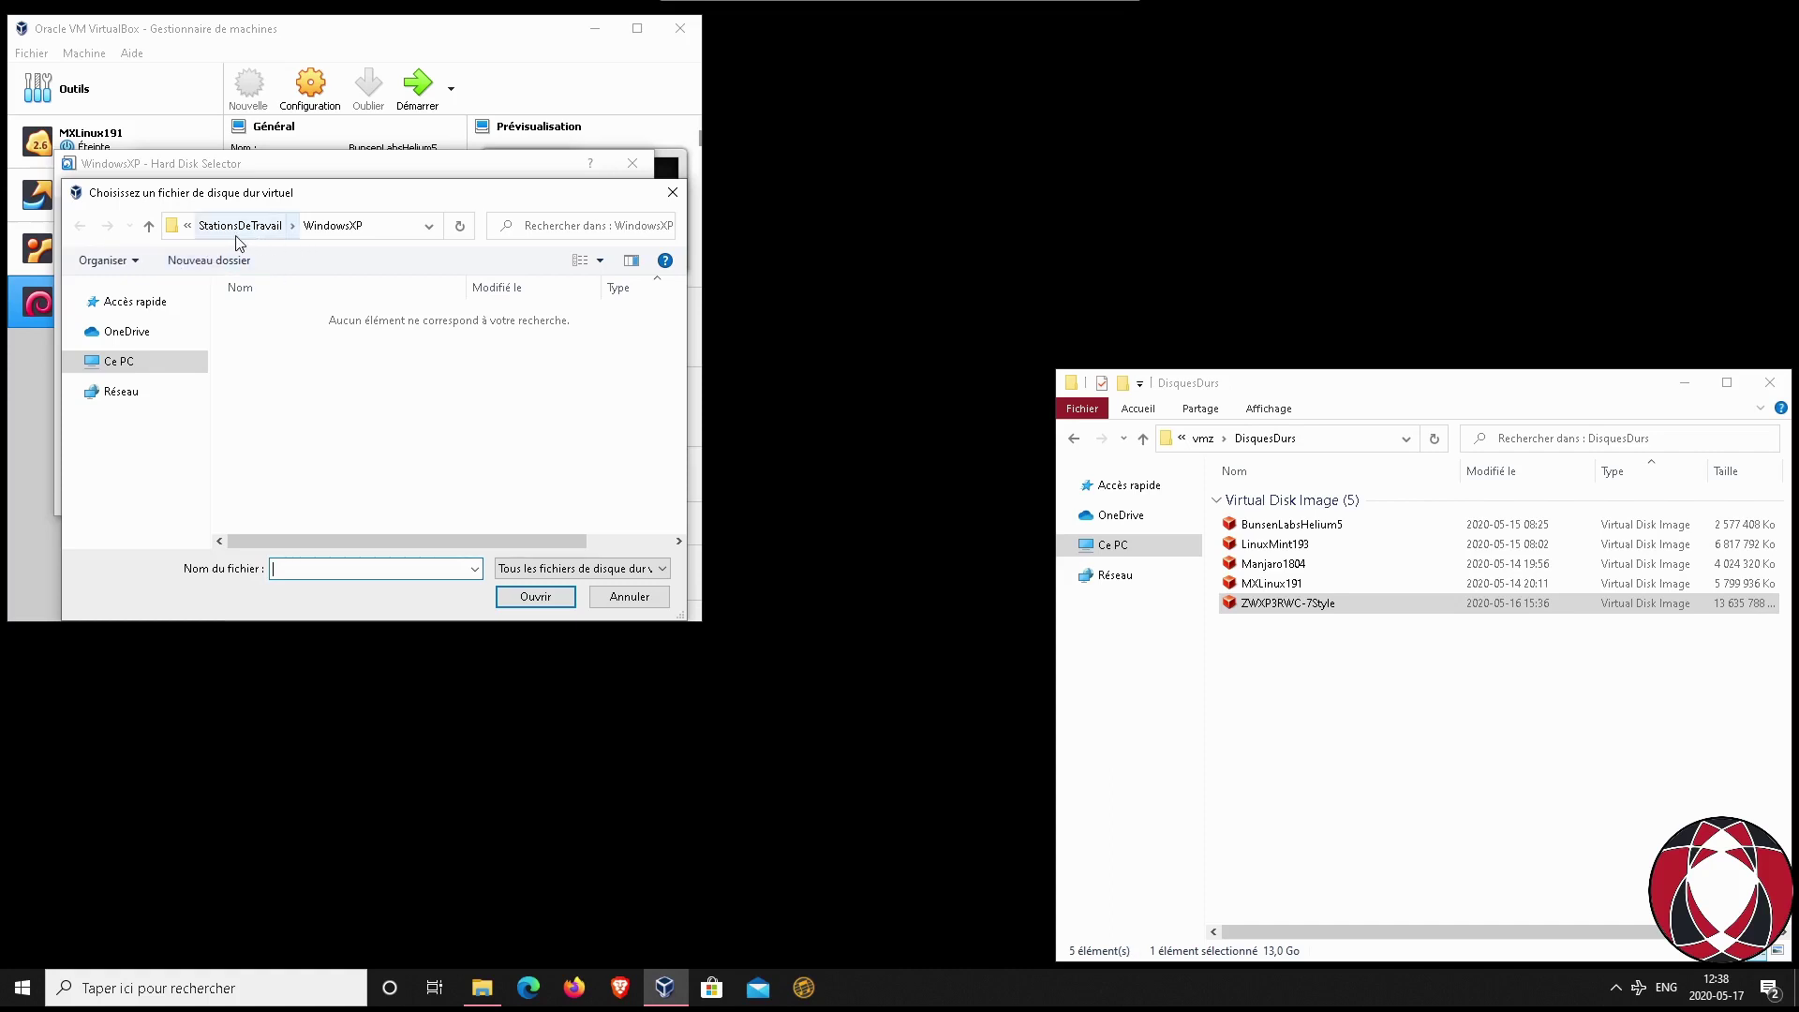
left_click(187, 226)
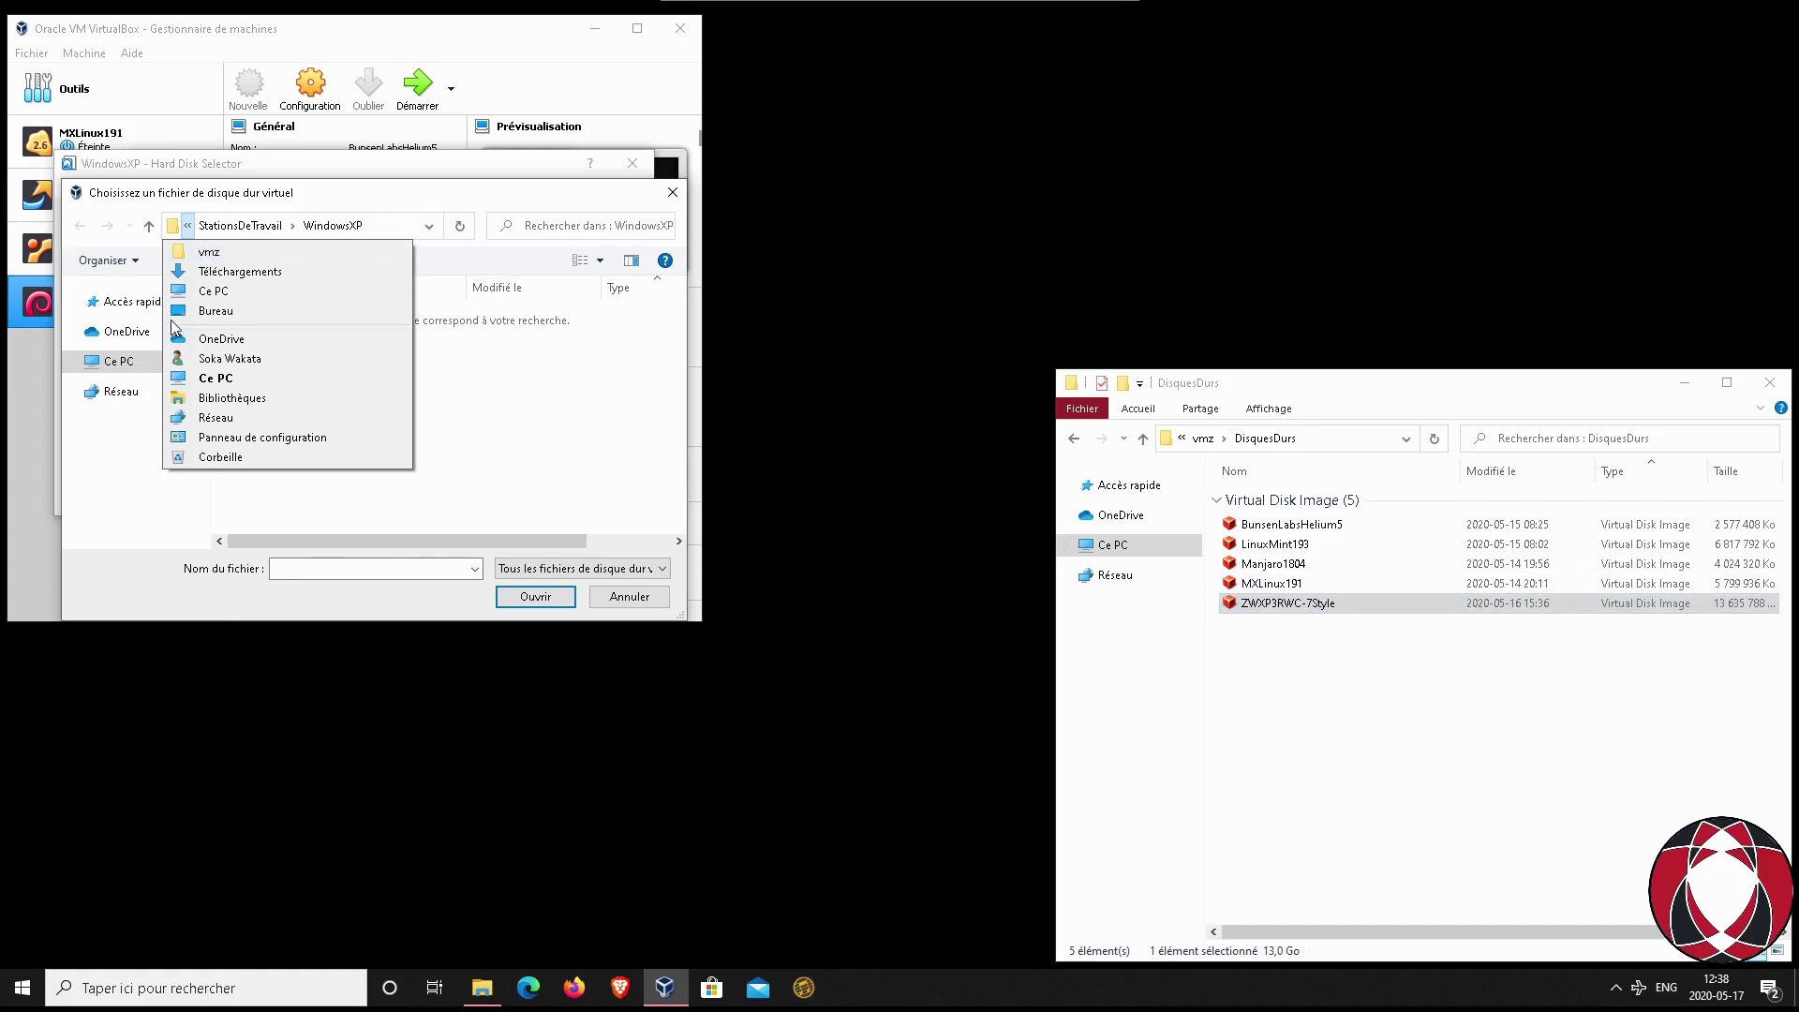
left_click(209, 251)
double_click(278, 341)
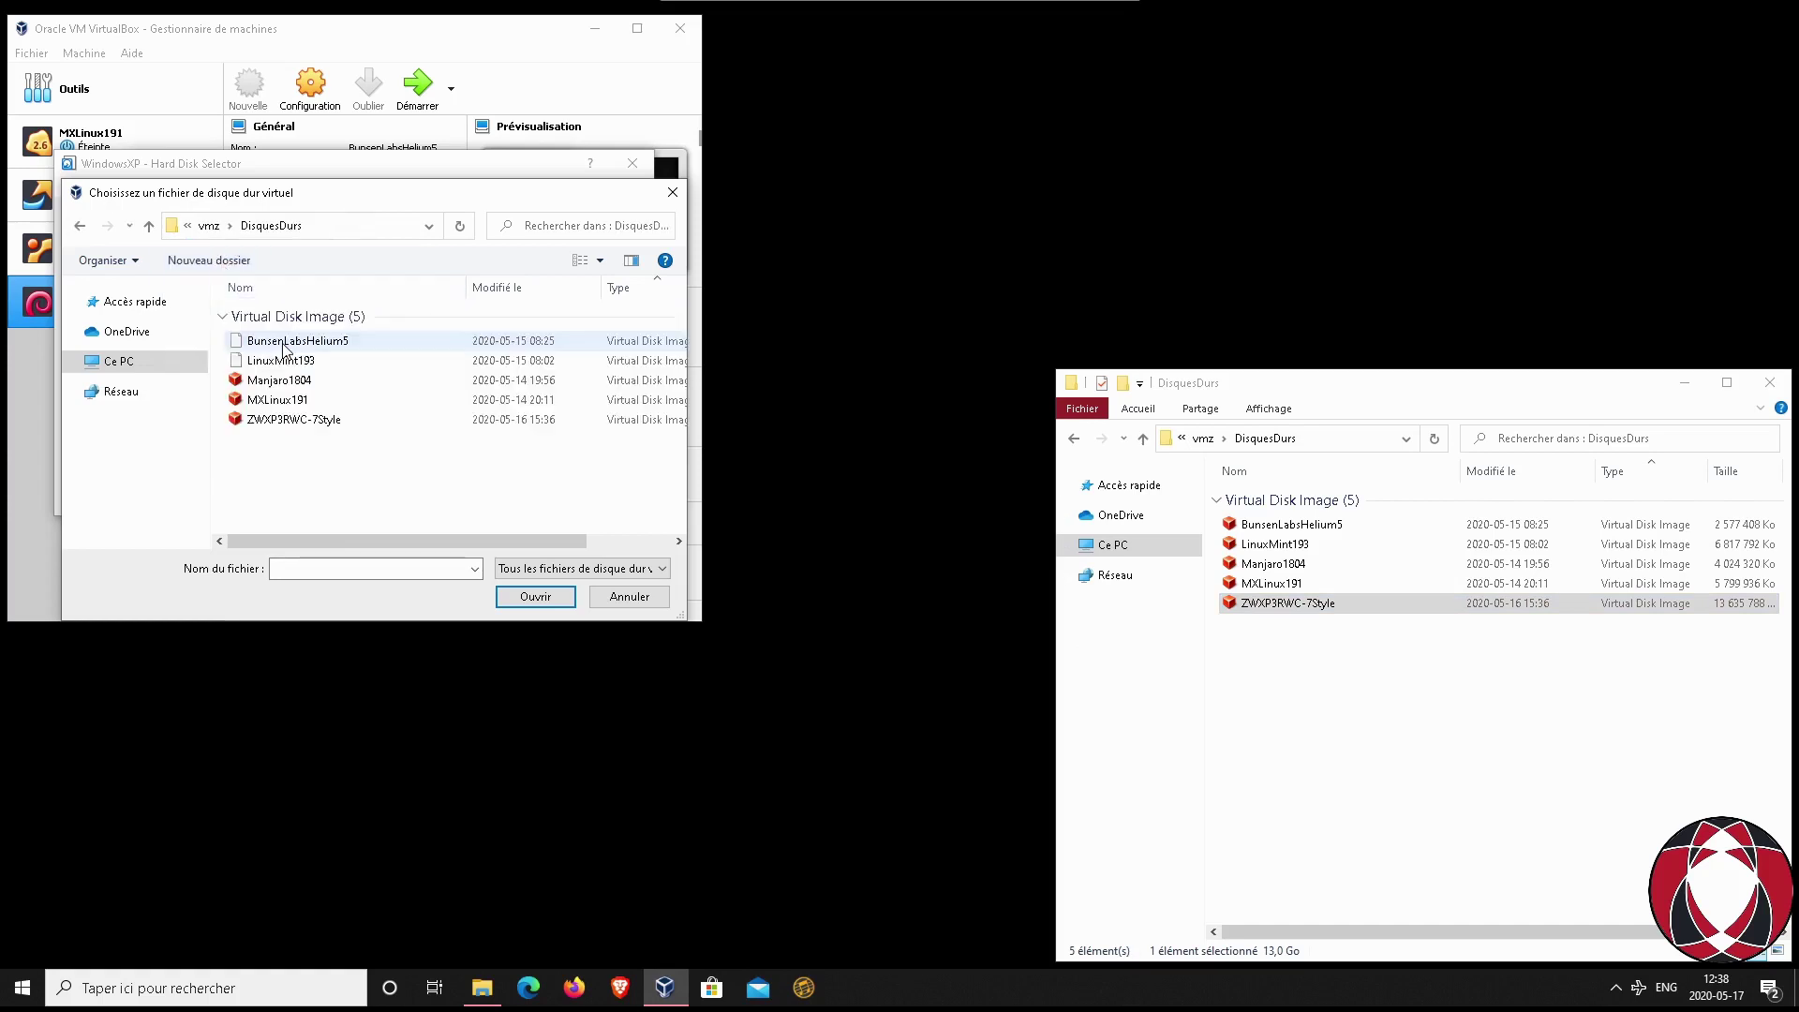
left_click(289, 421)
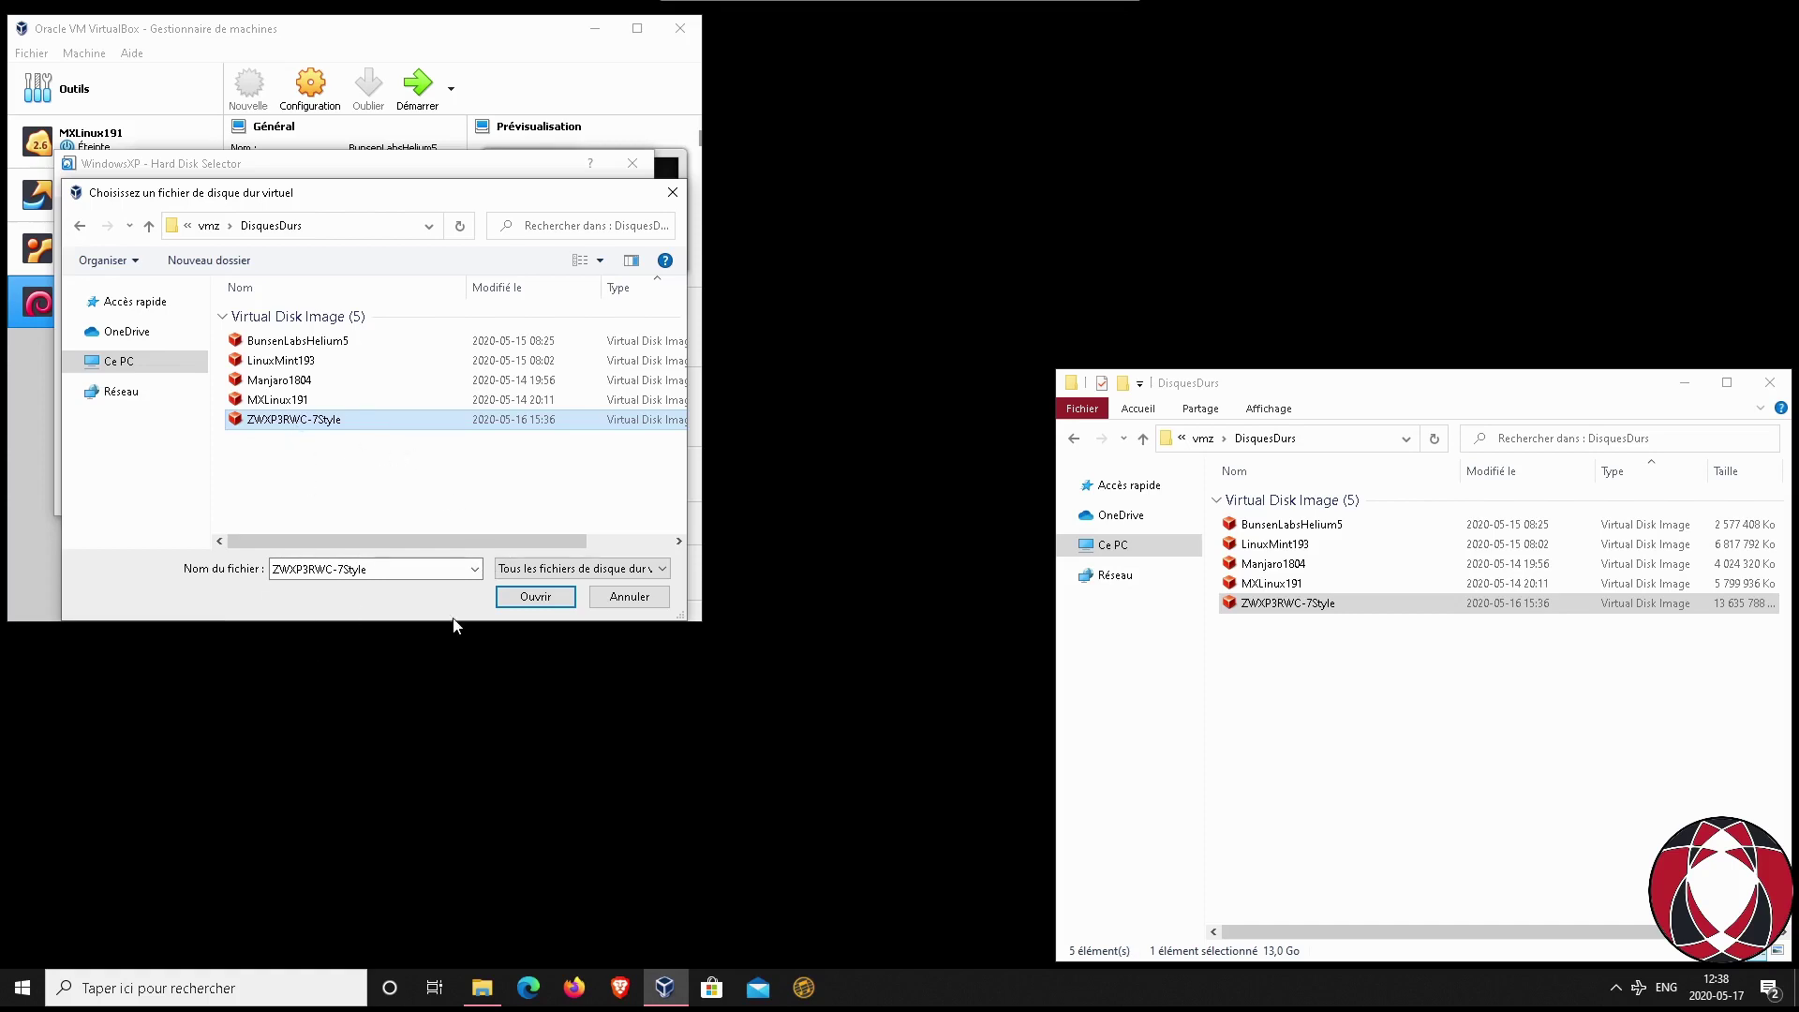
left_click(534, 597)
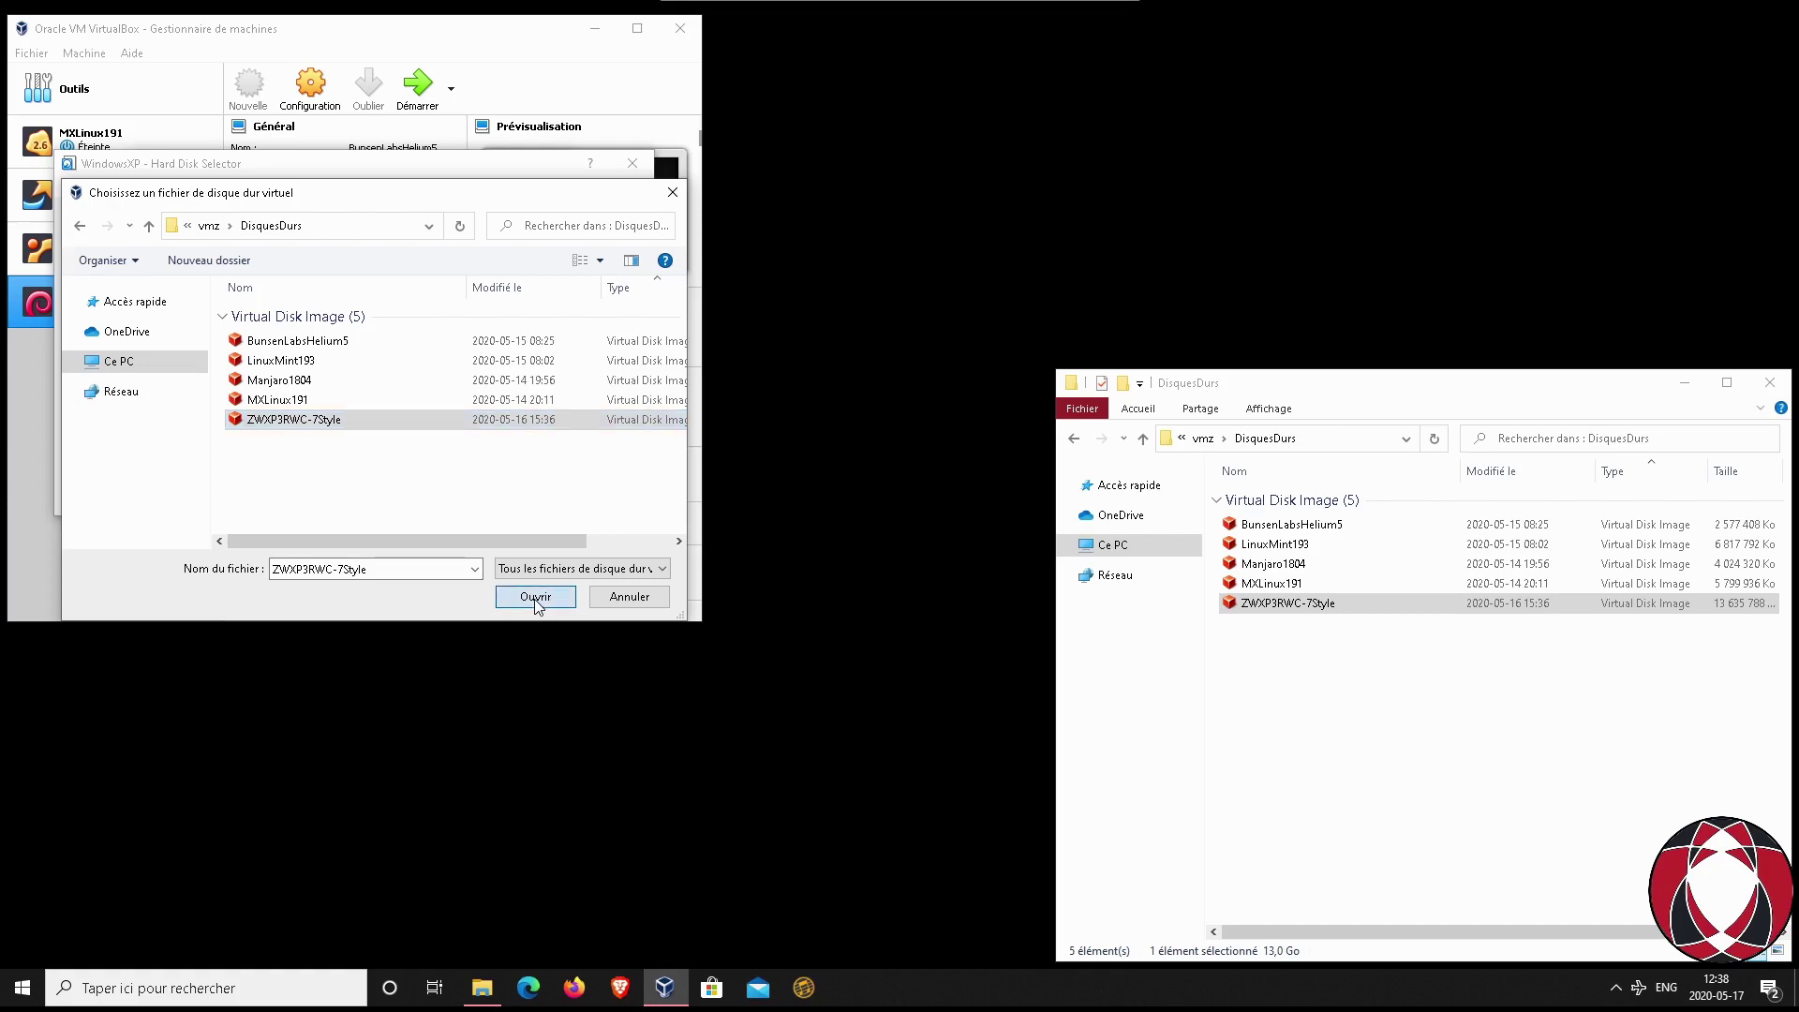
- Choose ZWXP3RWC-7Style.vdi as the hard disk and create the WindowsXP virtual machine
left_click(178, 389)
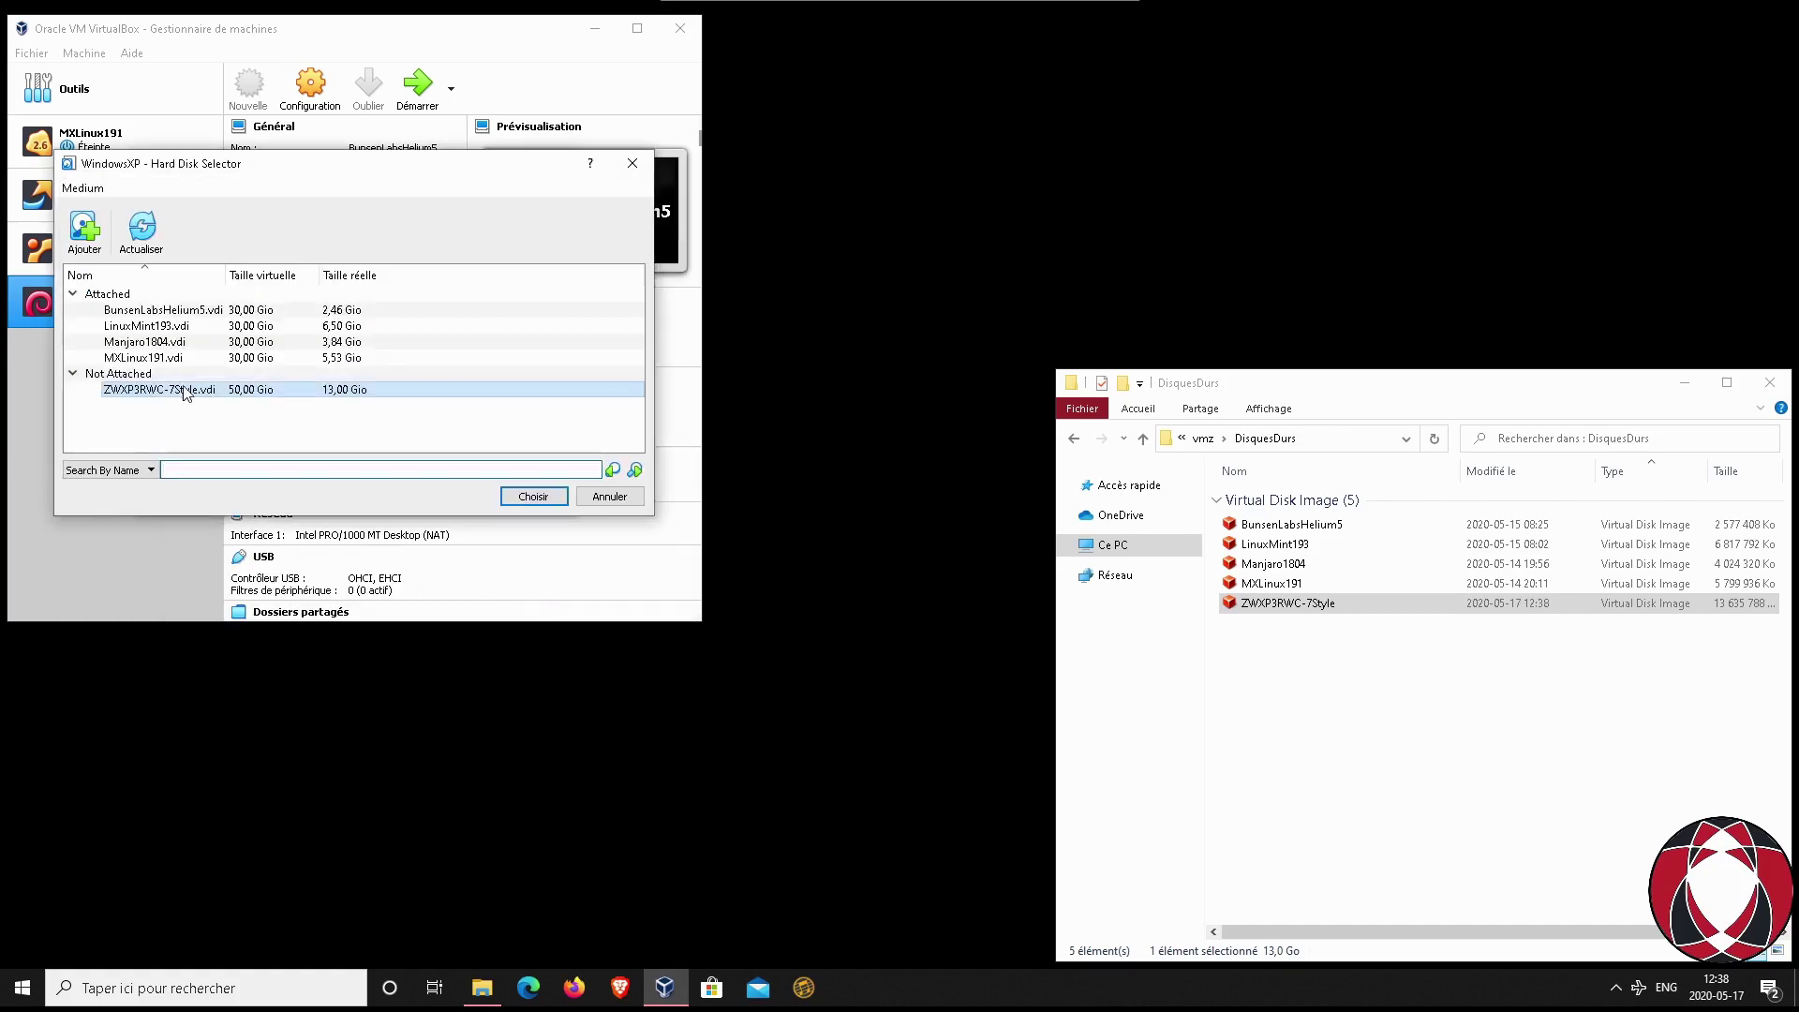
left_click(532, 496)
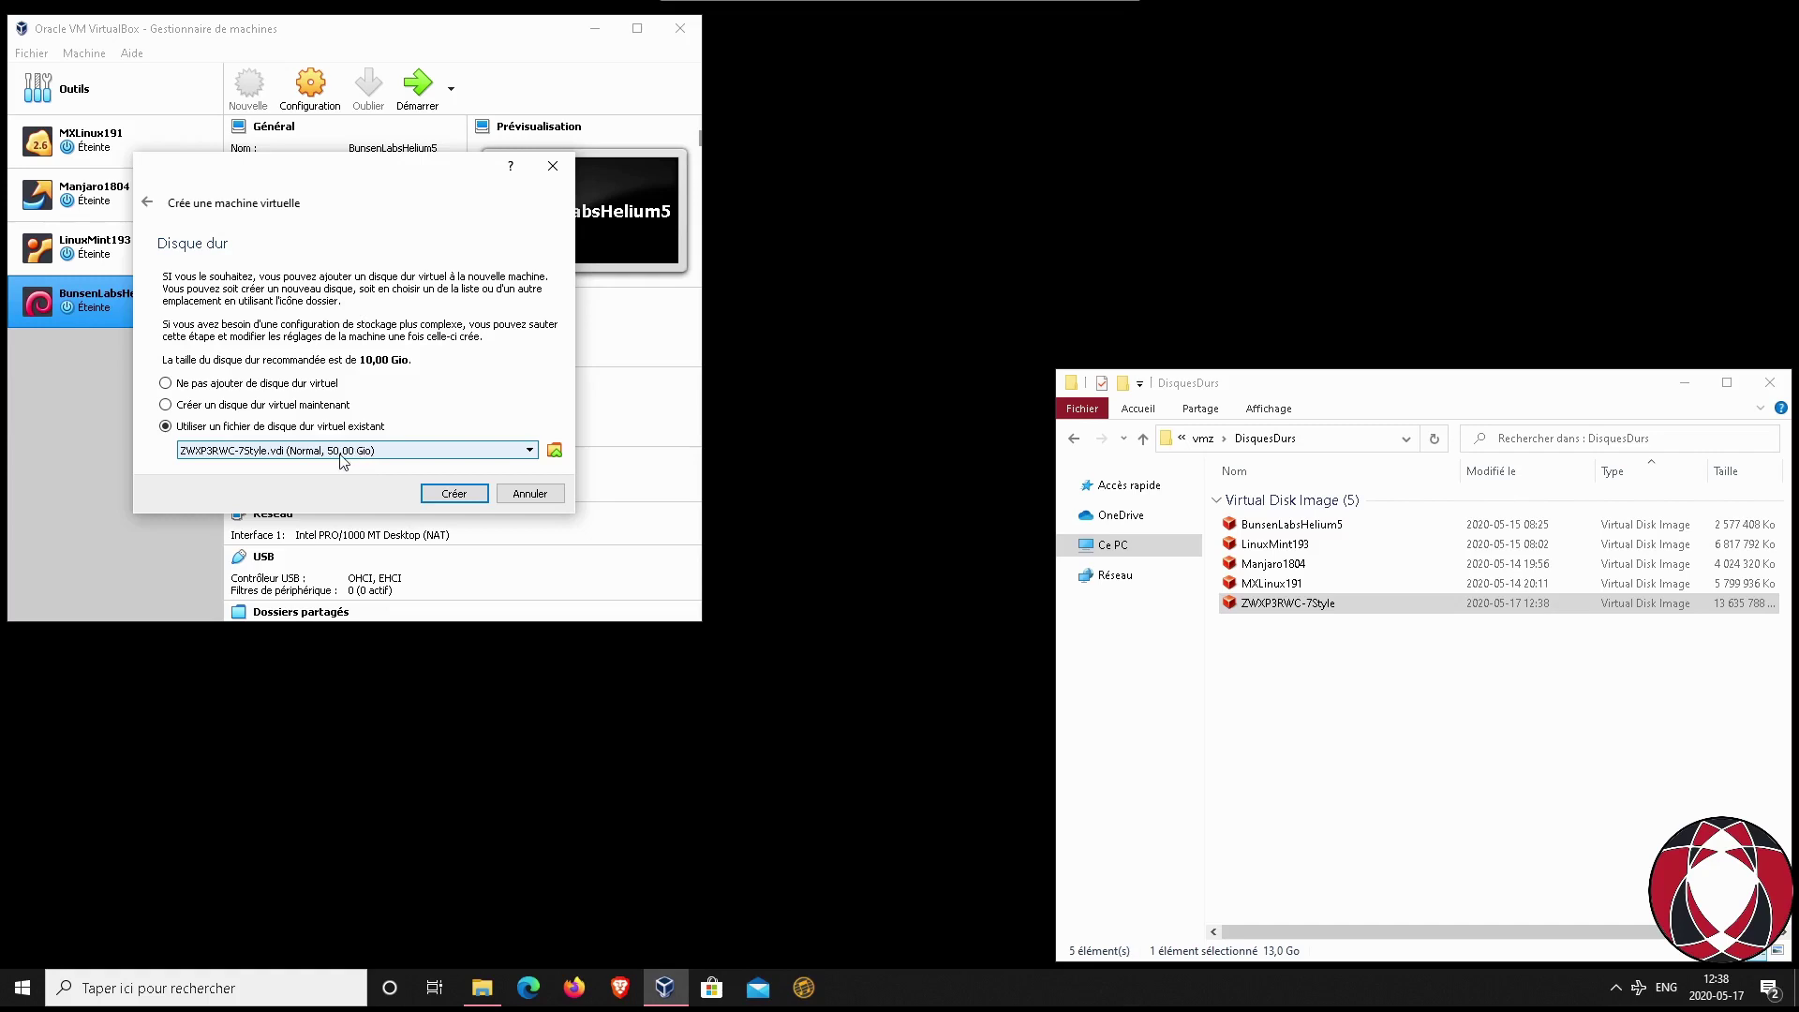
left_click(453, 493)
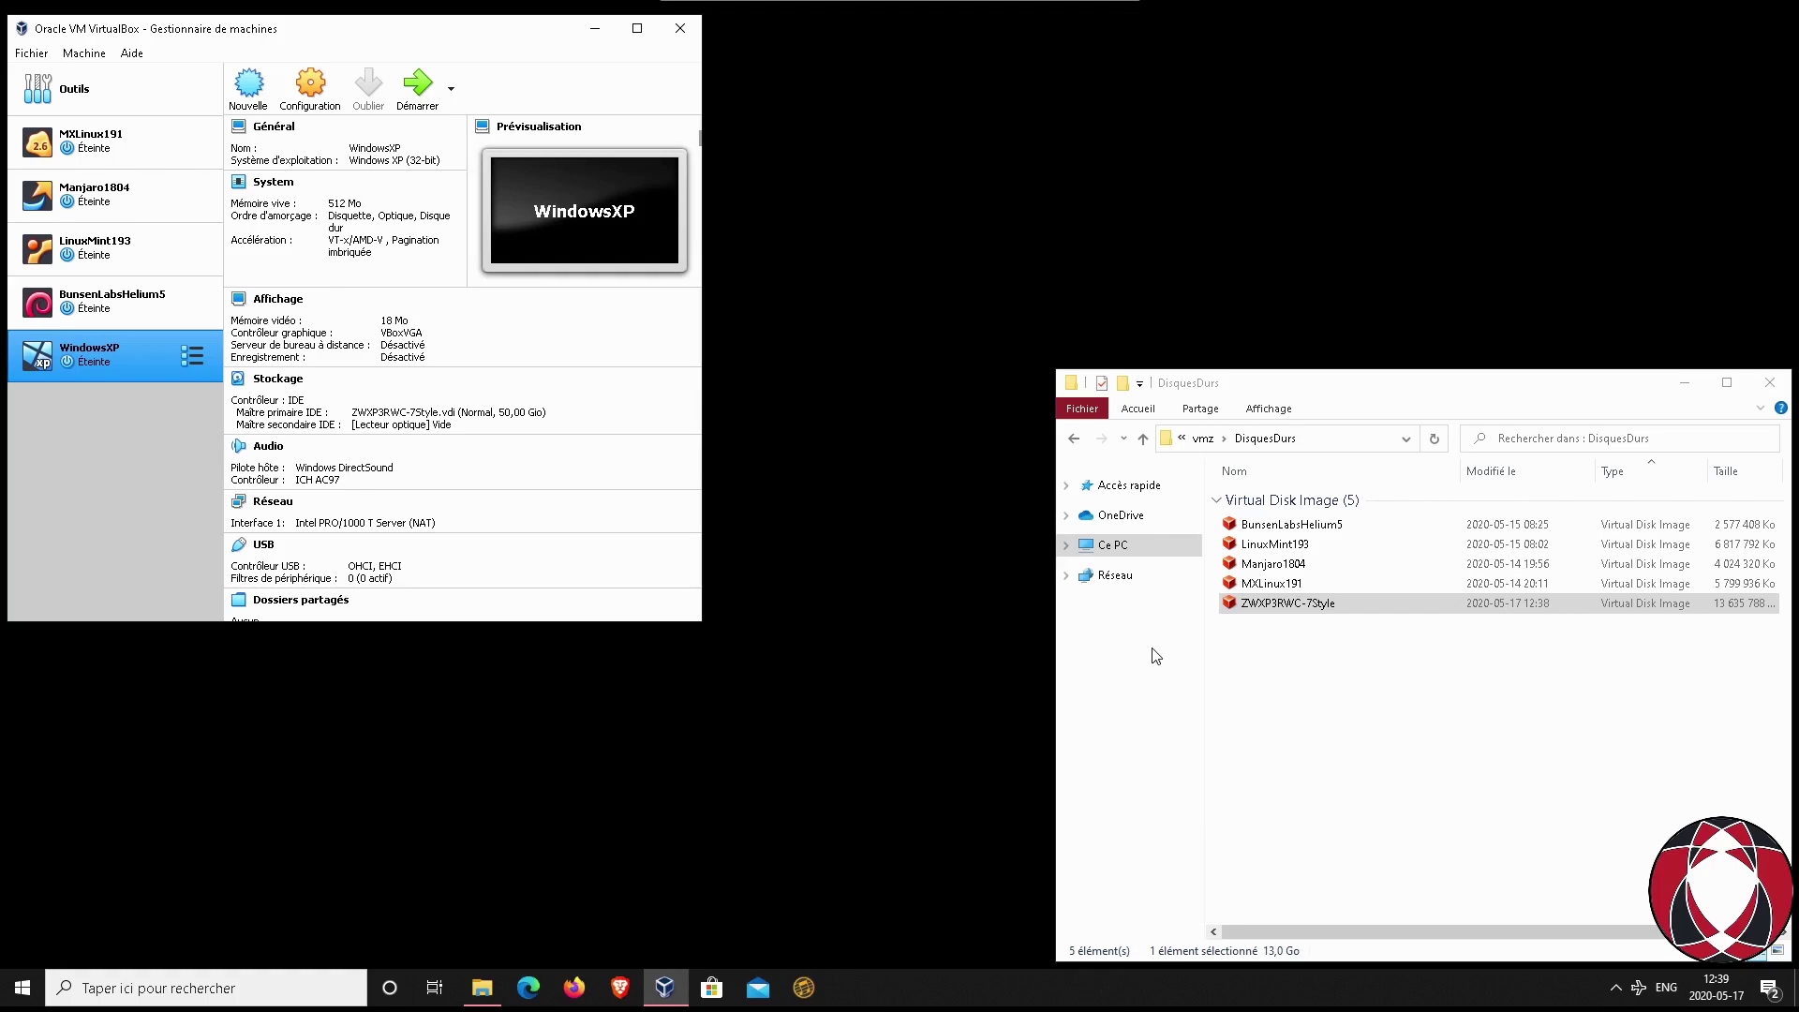
- Start the WindowsXP virtual machine and dismiss the keyboard capture and mouse integration notices
left_click(858, 394)
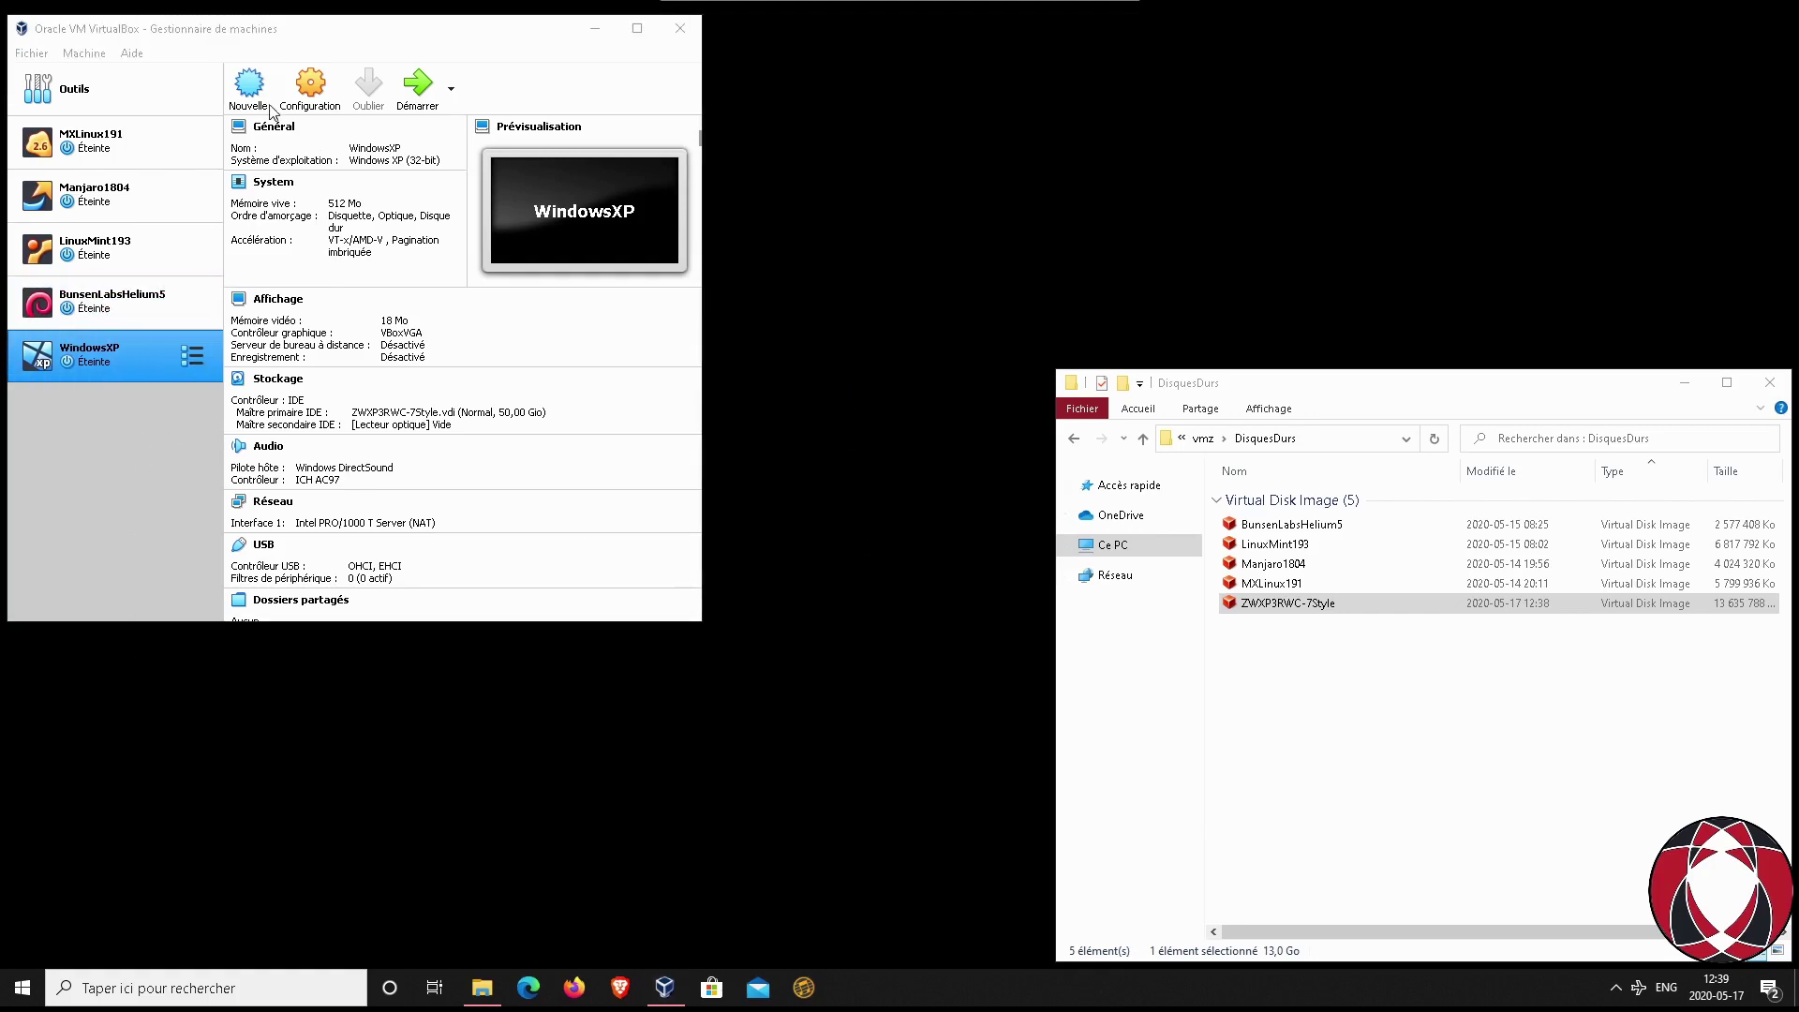
left_click(423, 97)
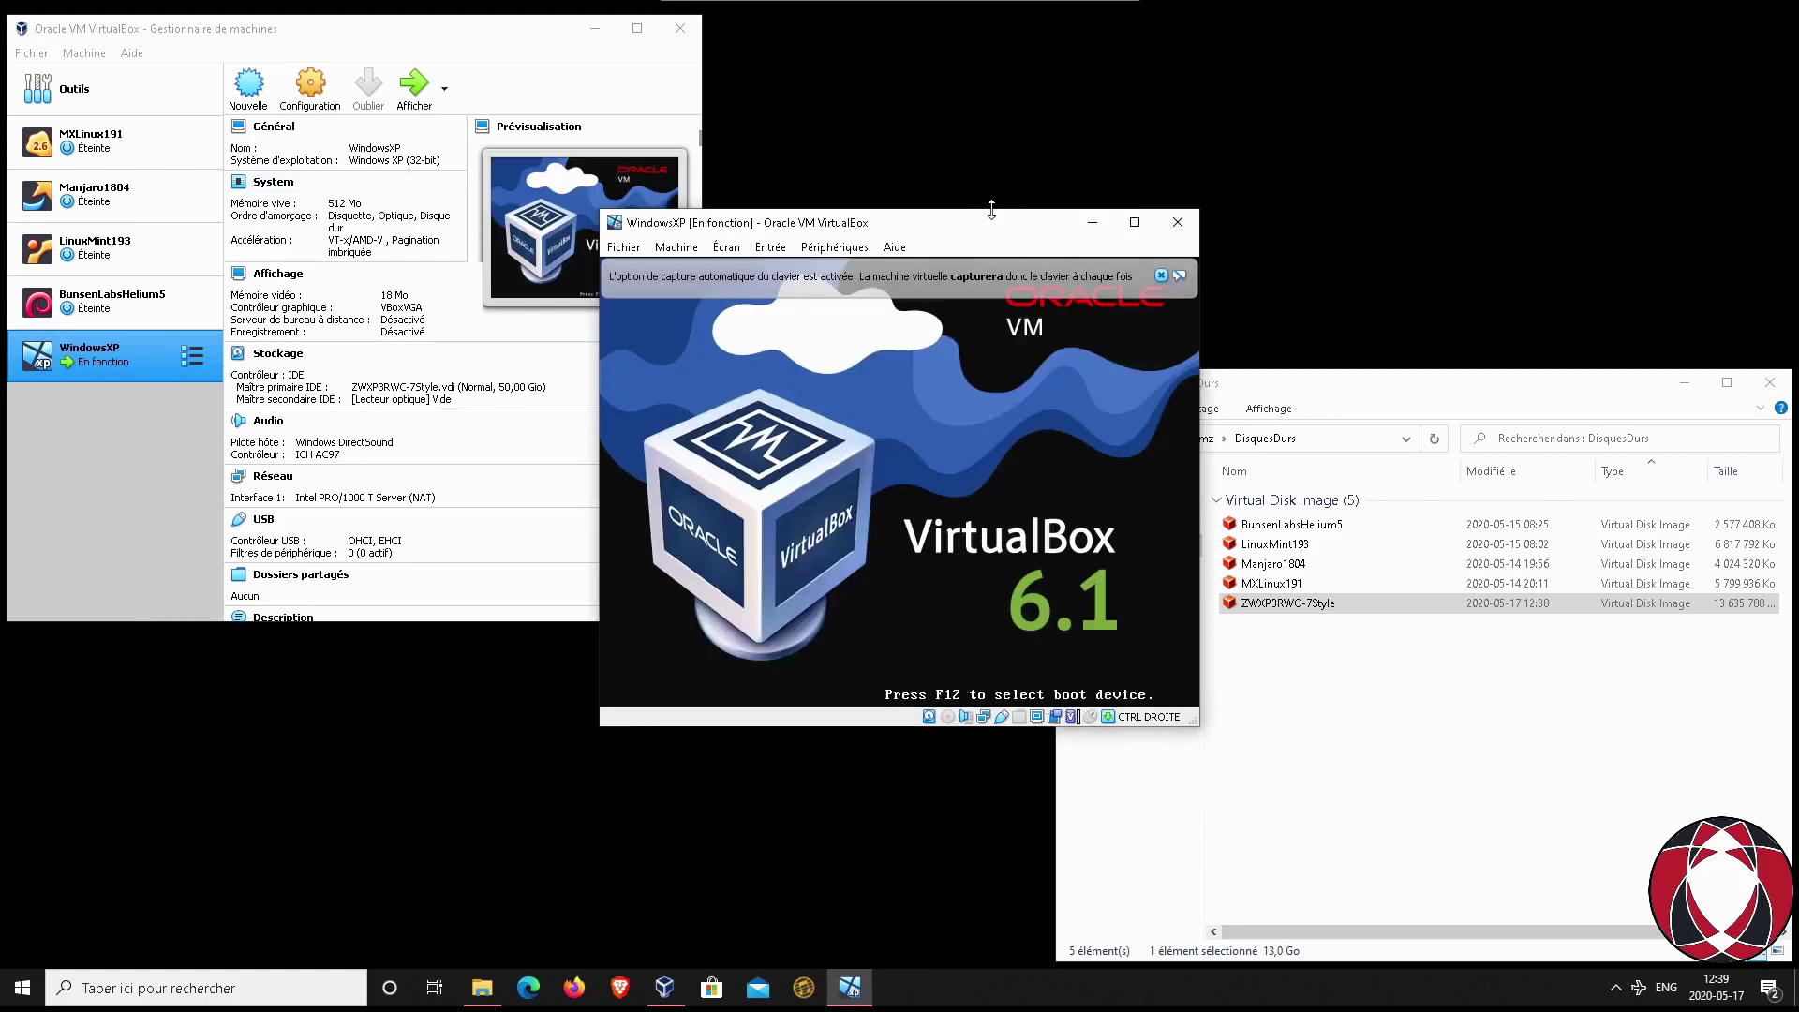
left_click_drag(933, 226, 1034, 105)
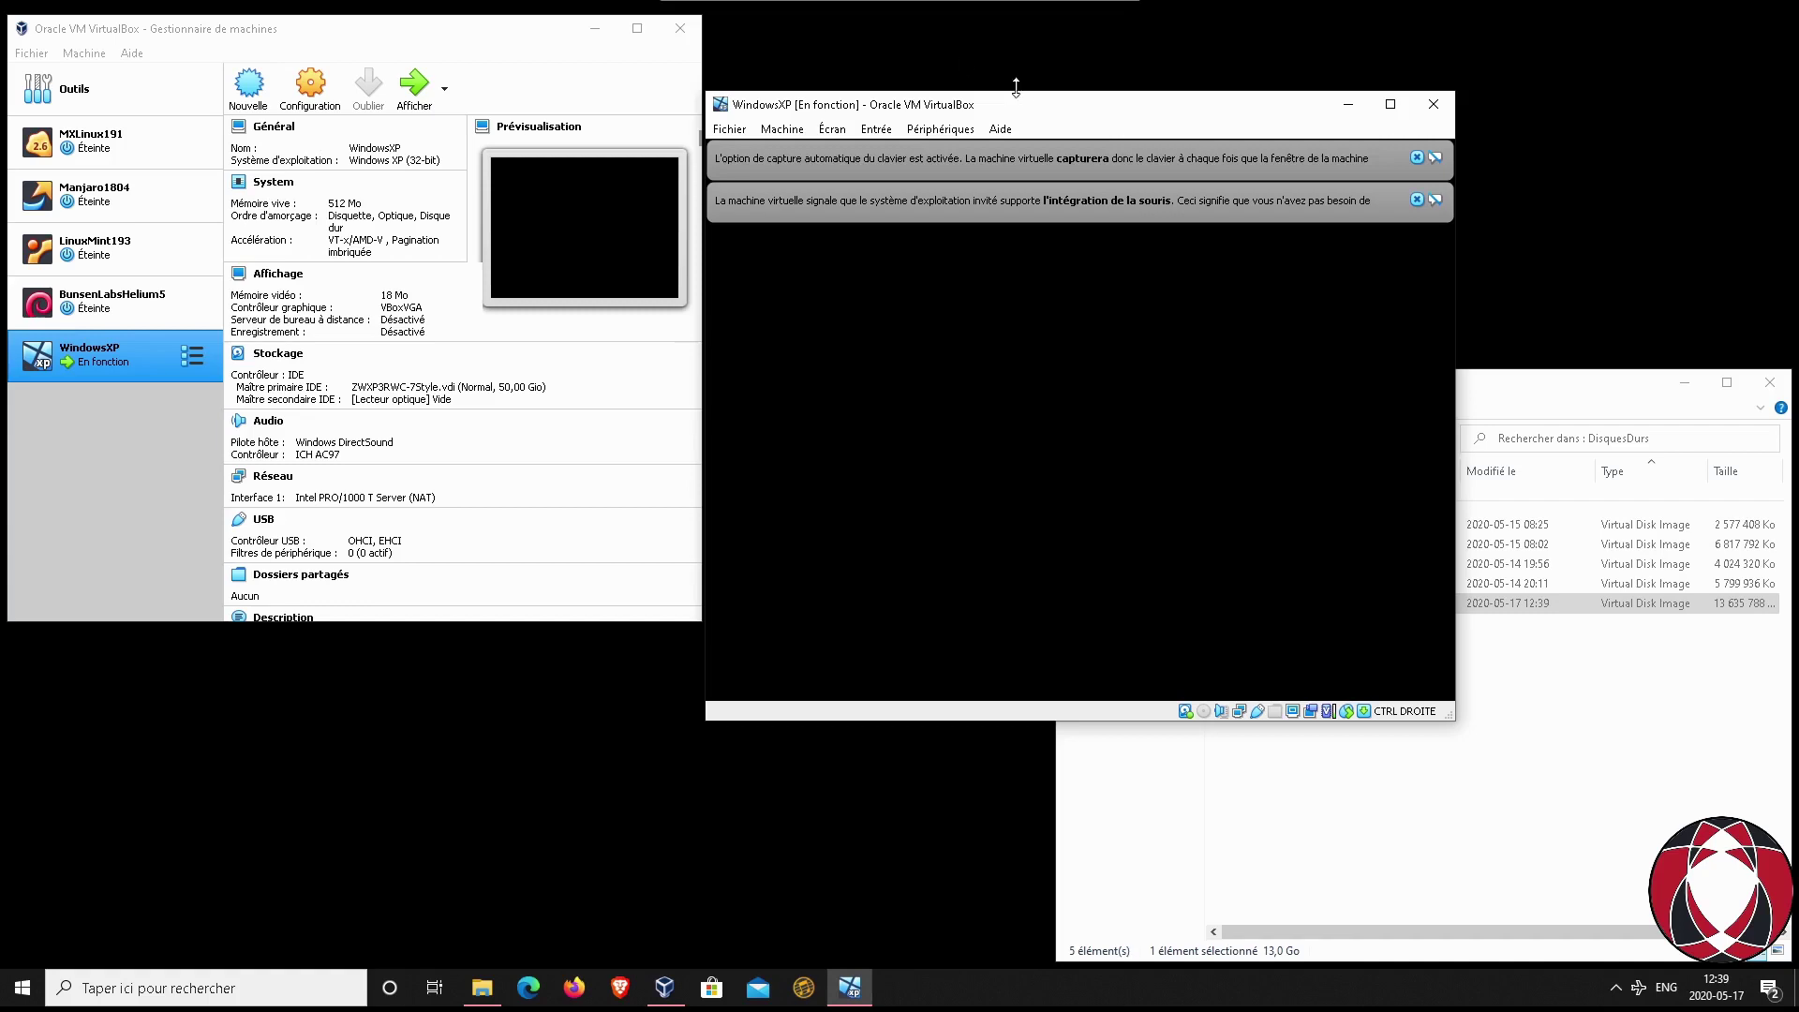
left_click(1416, 200)
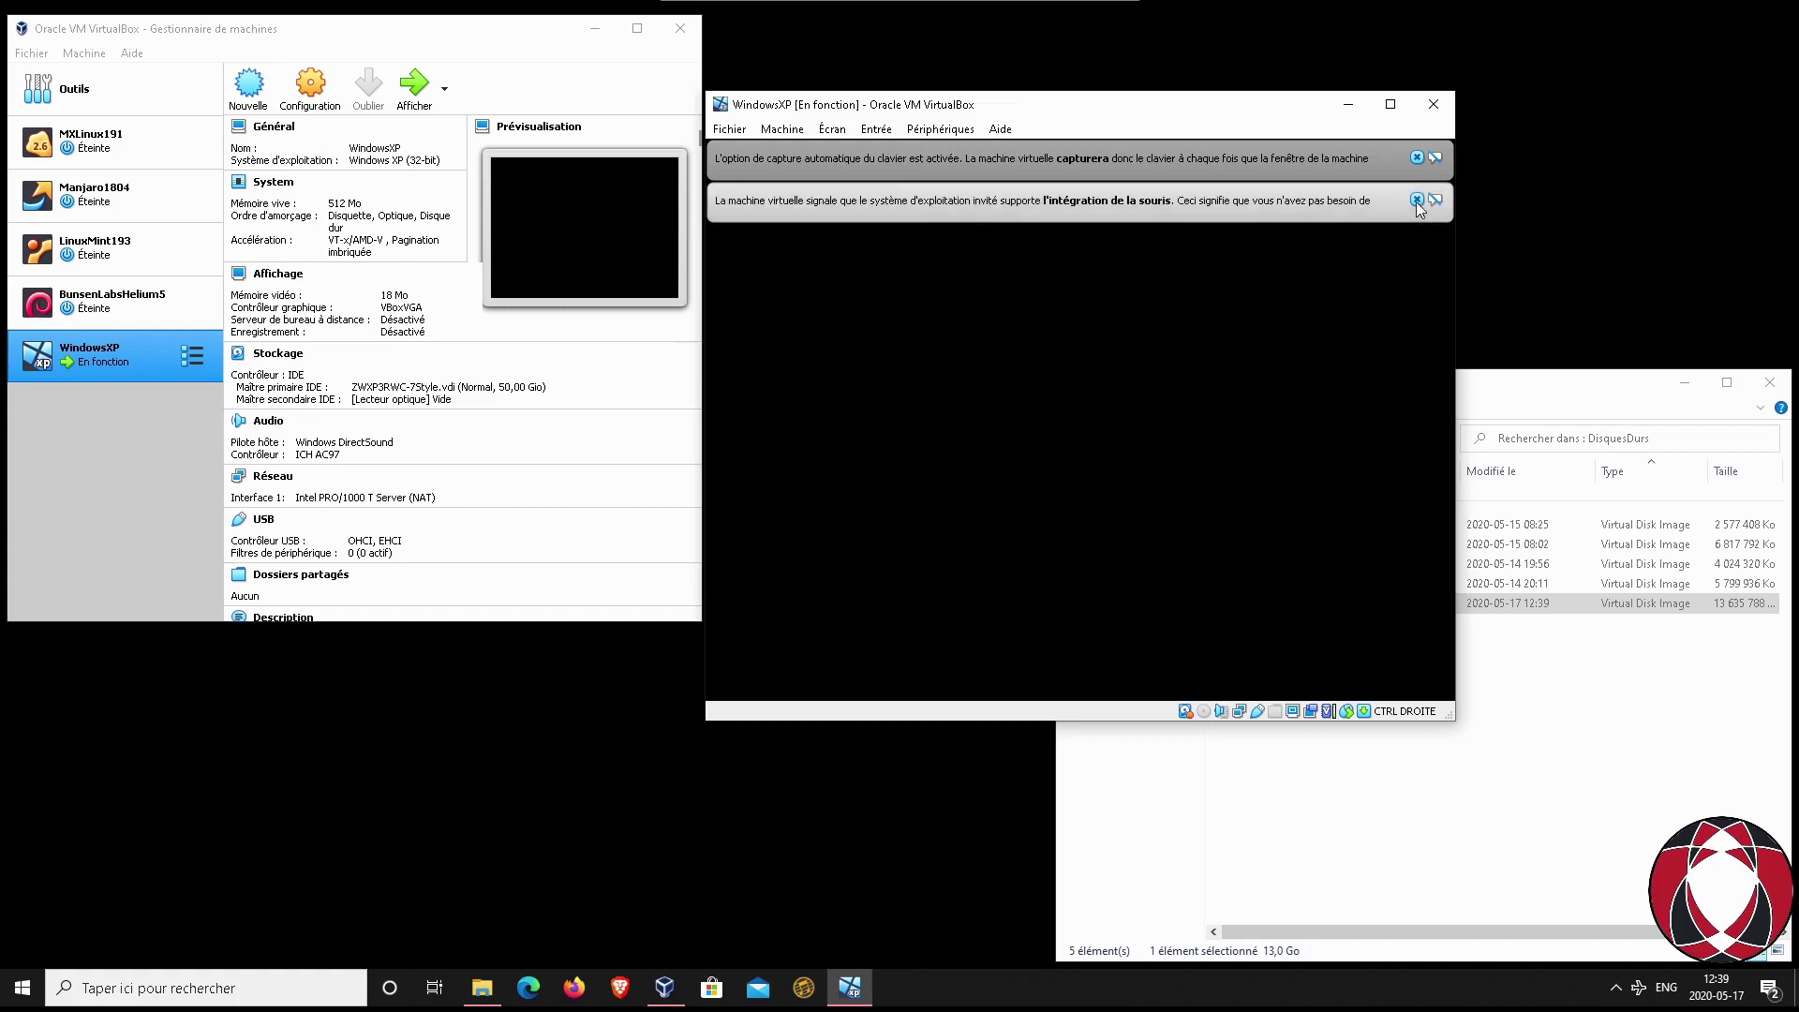
left_click(1416, 157)
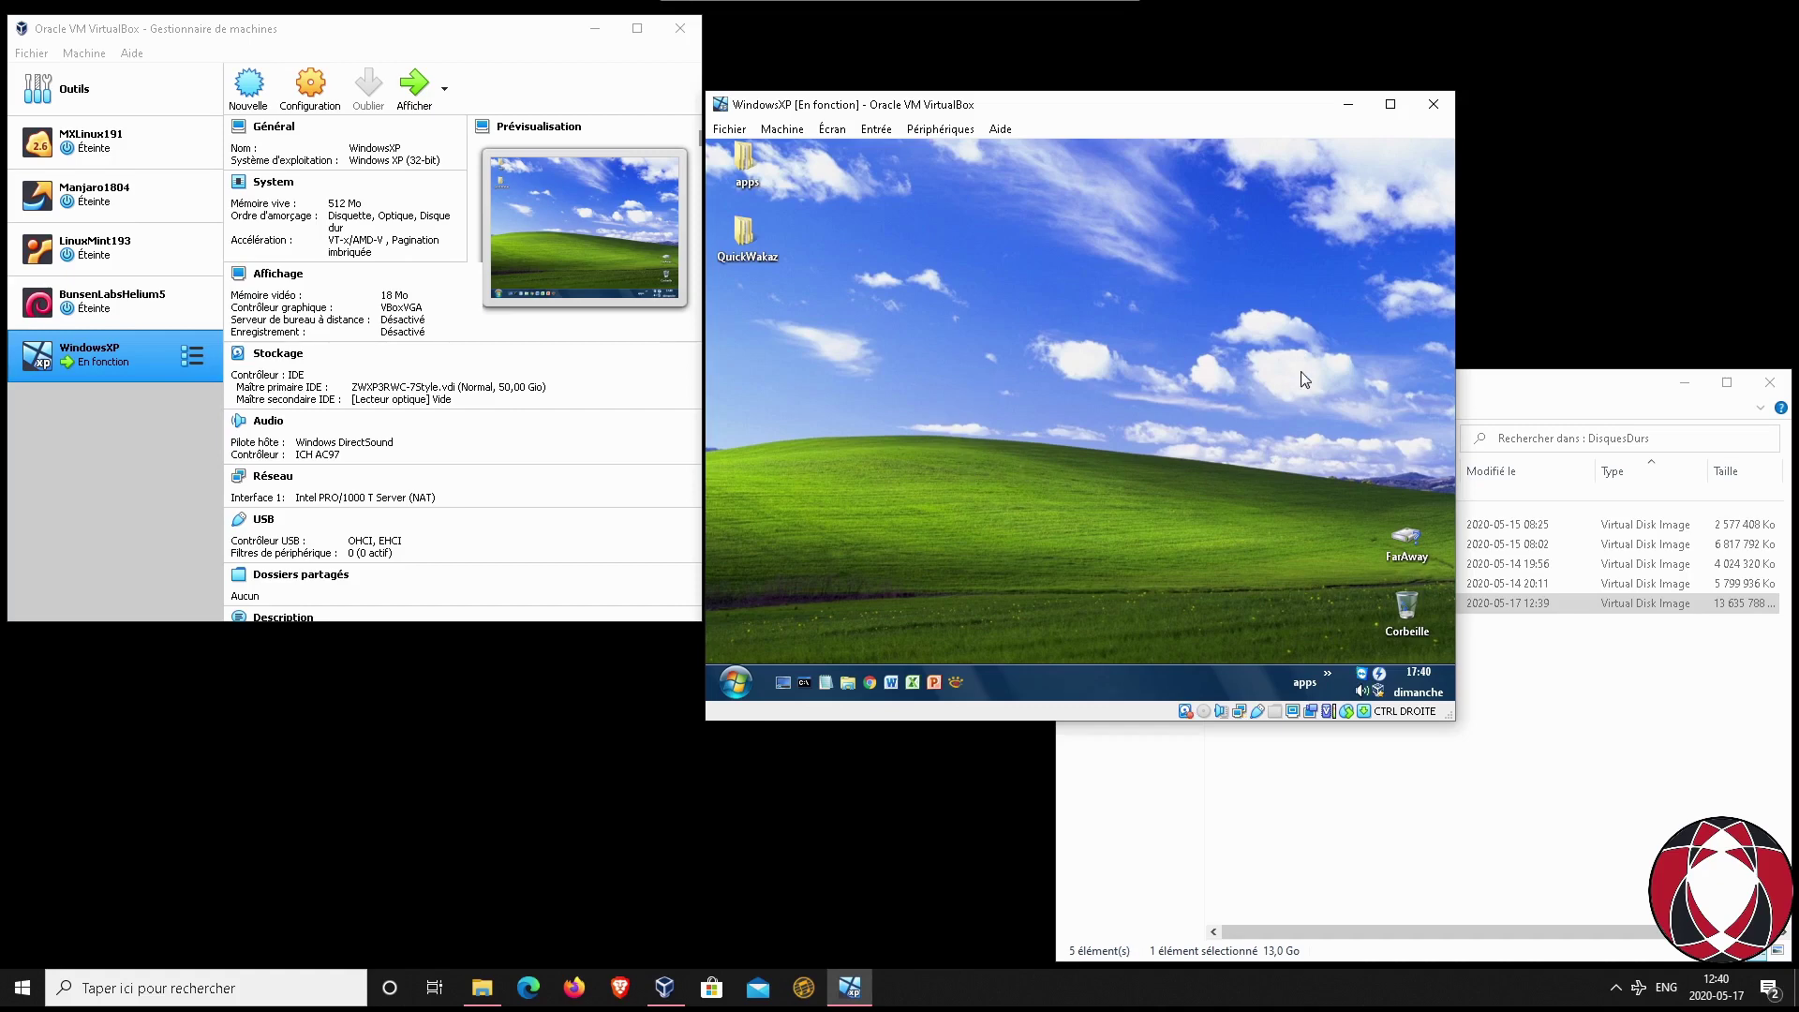
- View the guest system's drives in Ordinateur, close it, and keep the machine's window beside the VirtualBox manager
left_click_drag(1040, 109, 1040, 42)
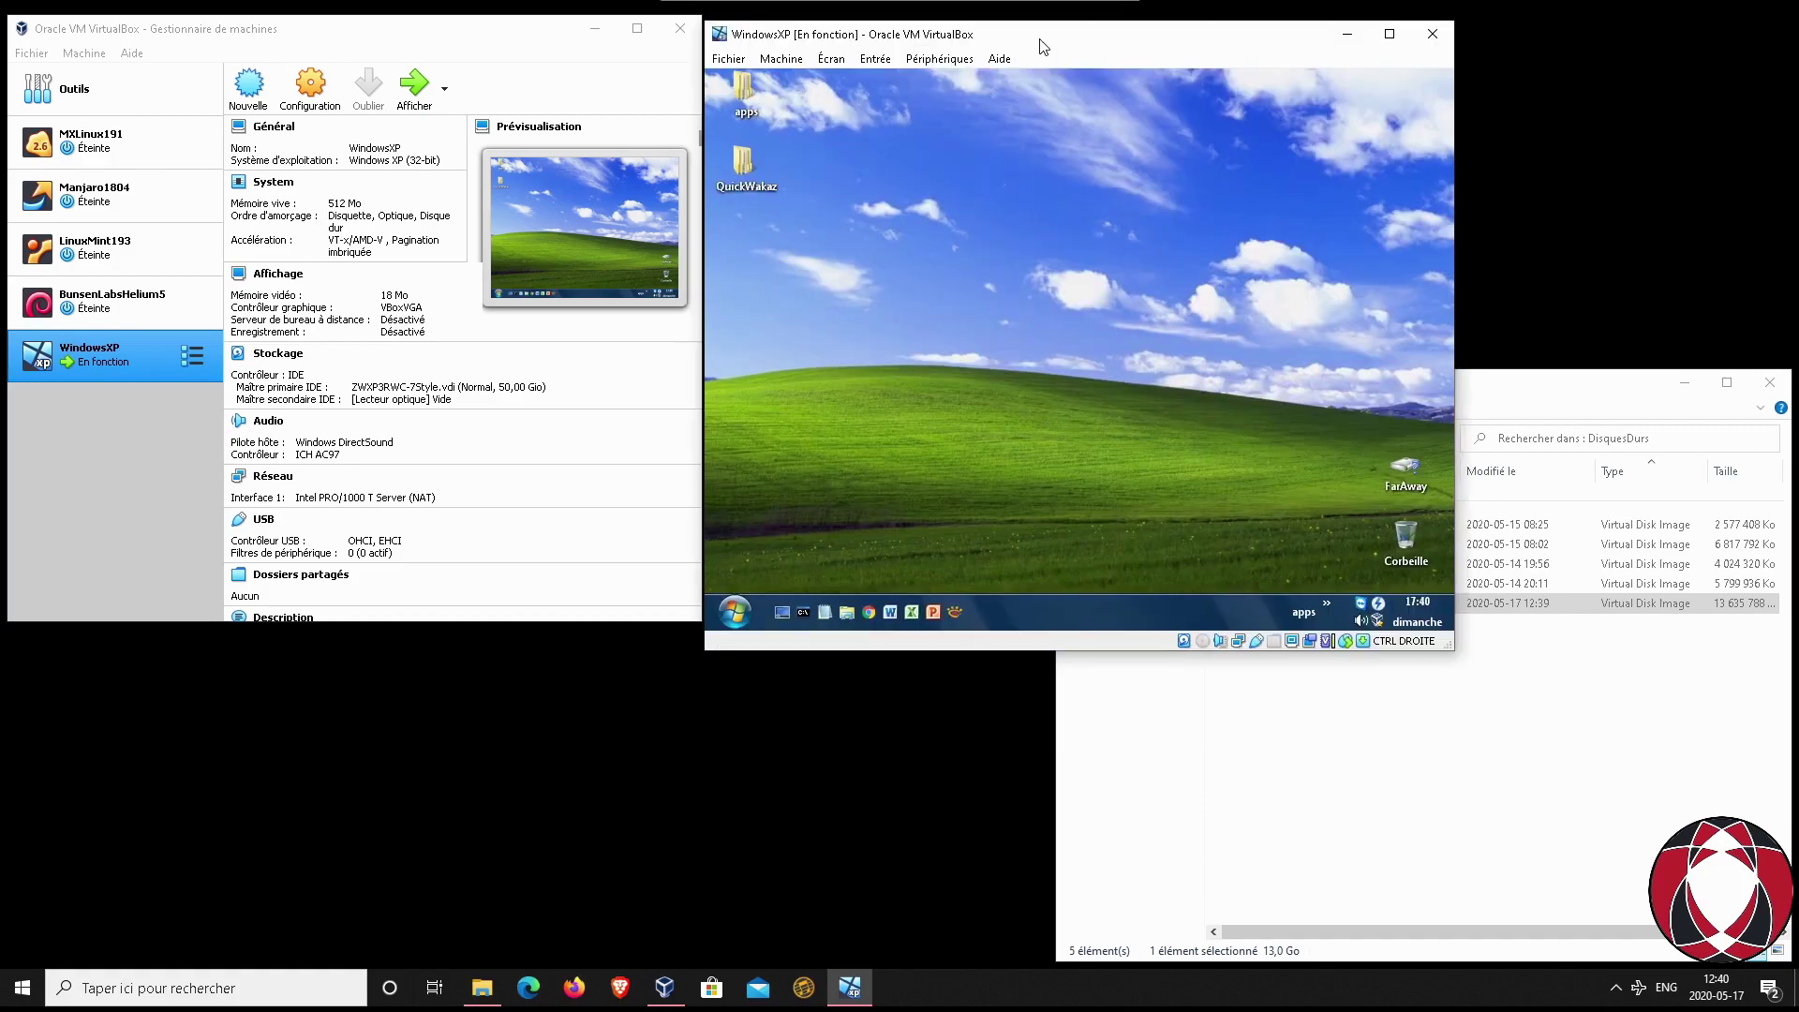
left_click(851, 609)
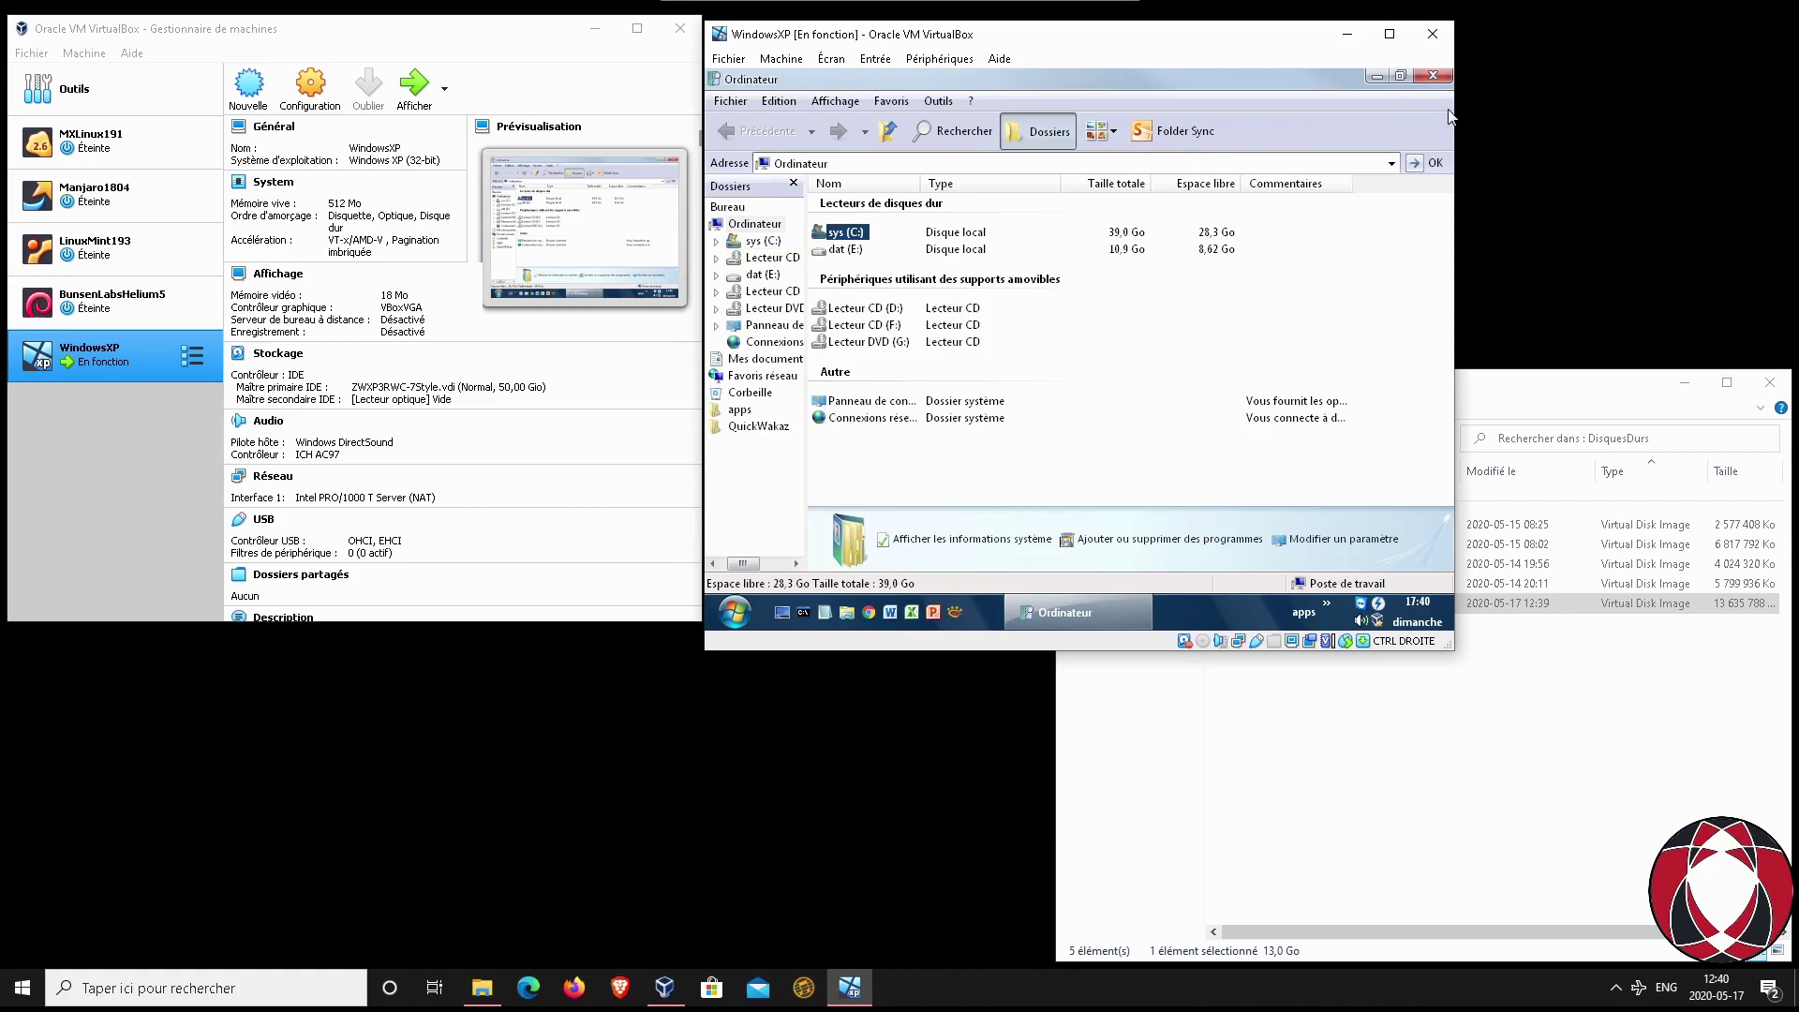
left_click(1437, 73)
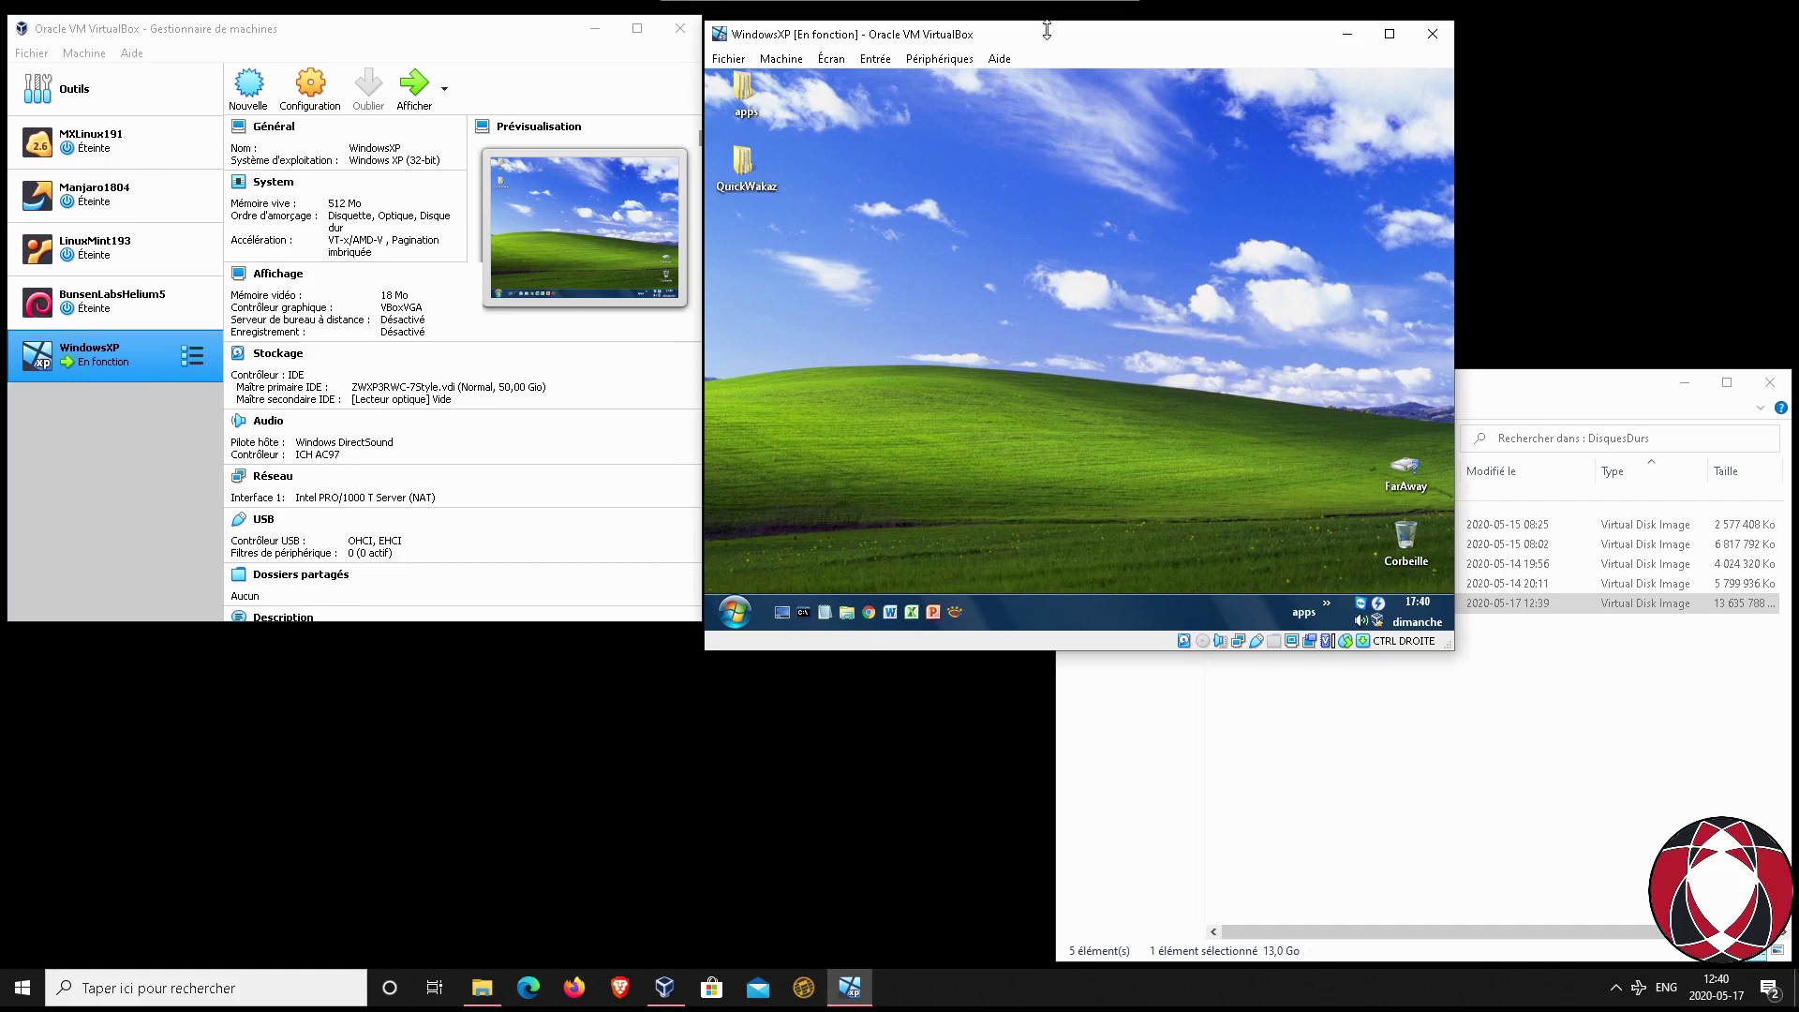
left_click_drag(1050, 40, 1046, 33)
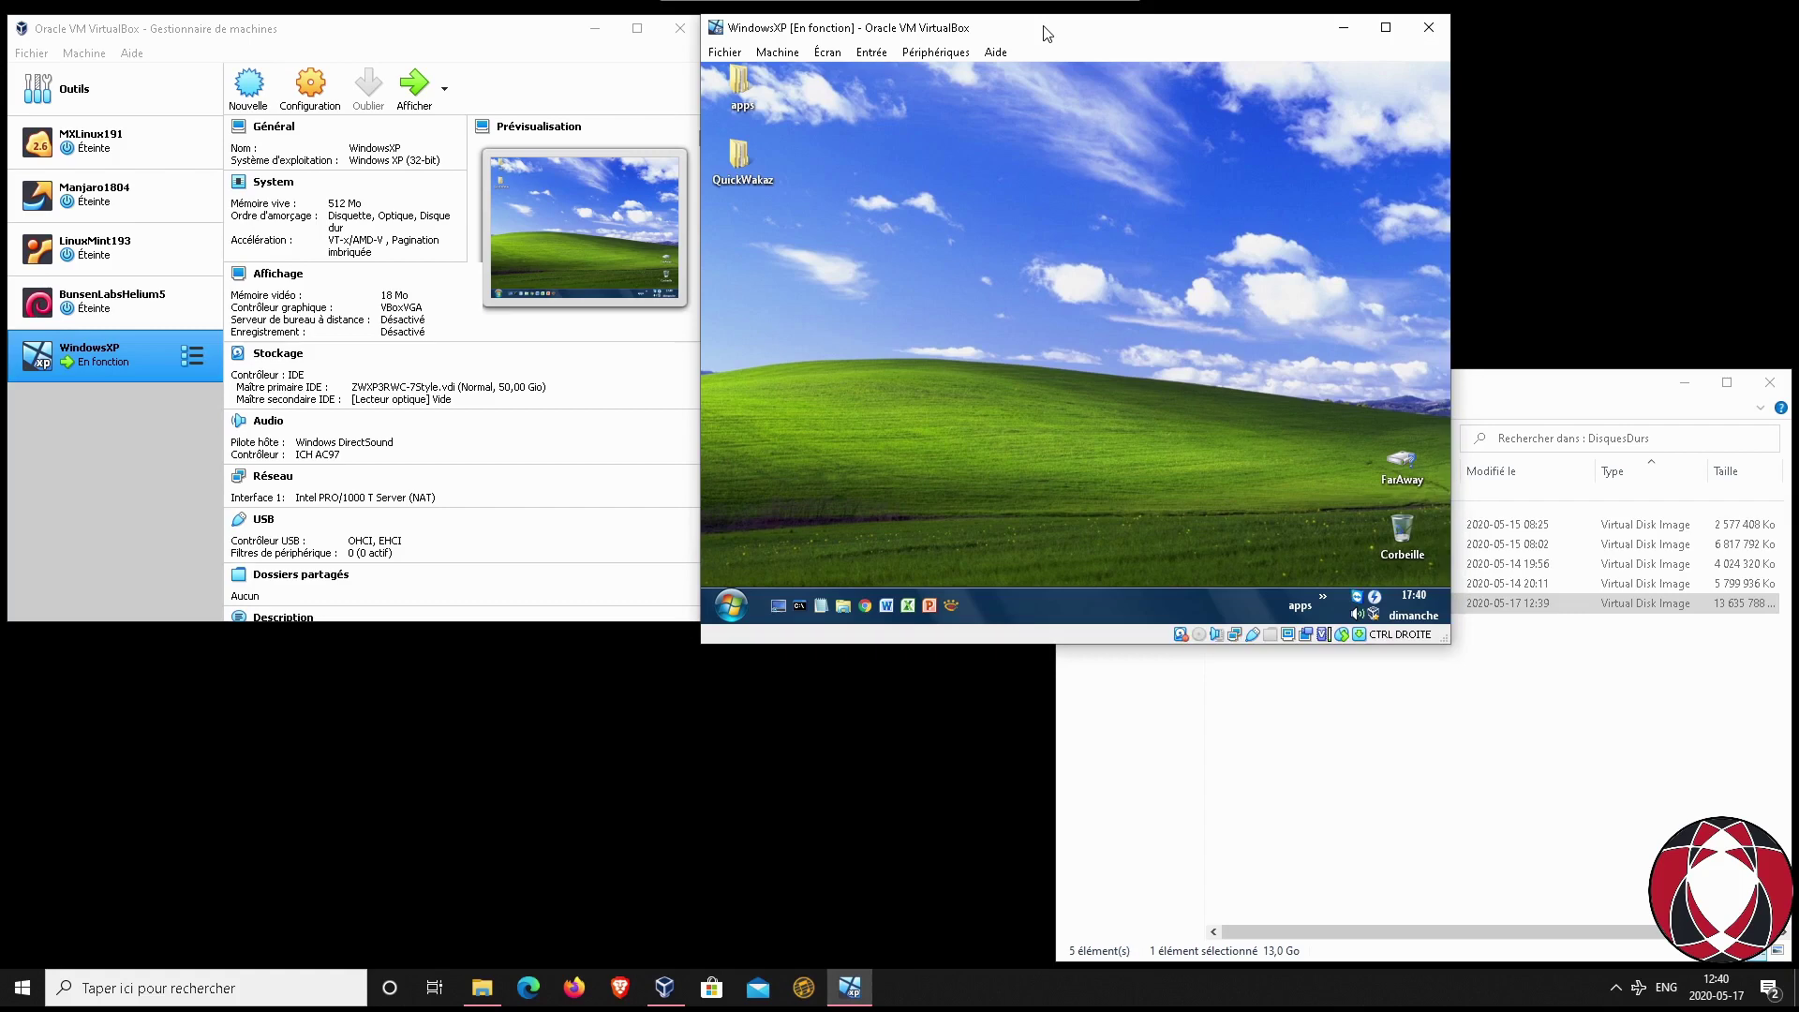